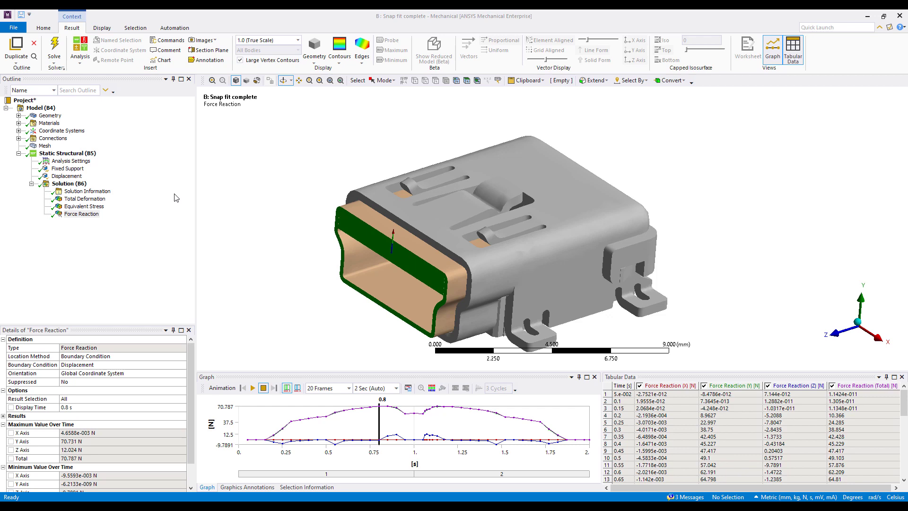
Display the Total Deformation result in an enlarged graphics area and play its animation, stopping it after viewing the insertion.
click(75, 201)
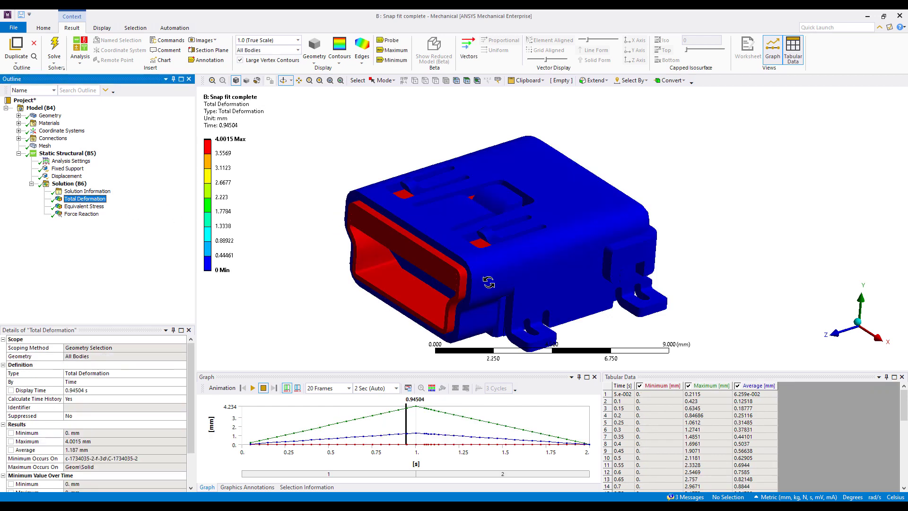
drag(429, 263, 529, 246)
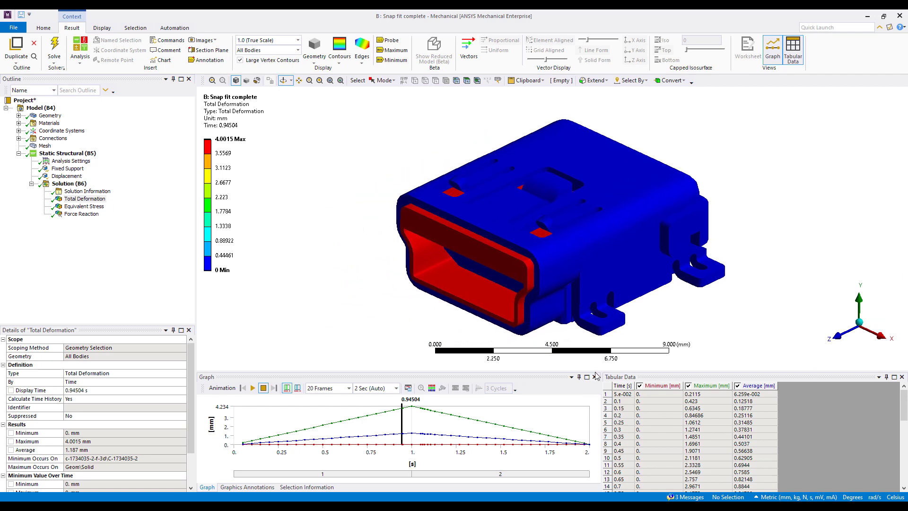
drag(595, 370, 596, 419)
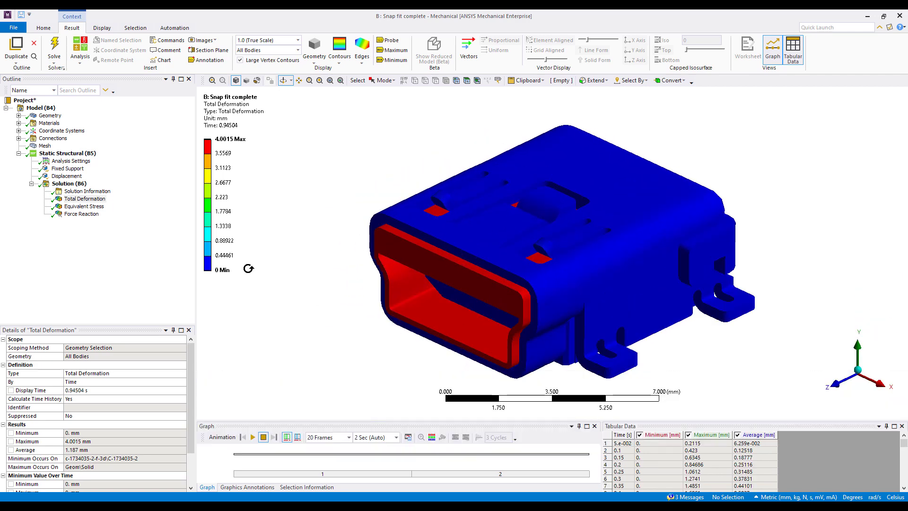
click(253, 438)
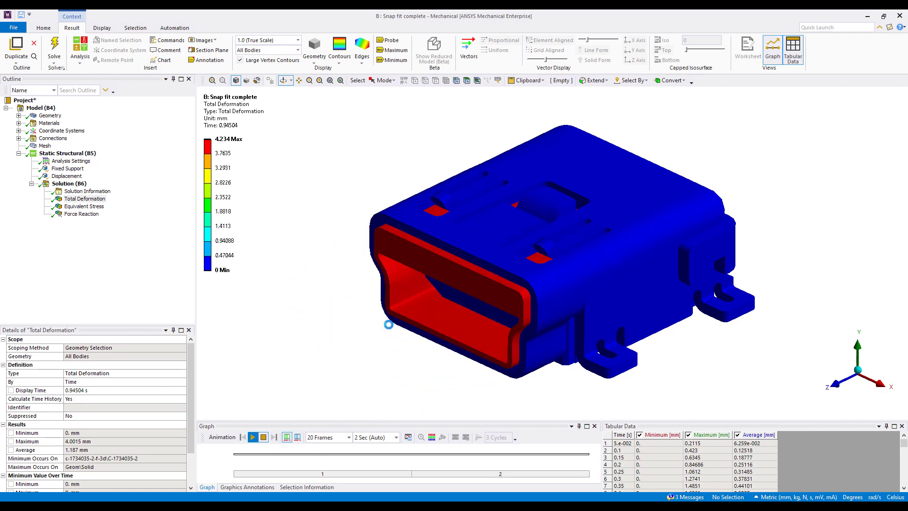
middle_drag(465, 304, 458, 322)
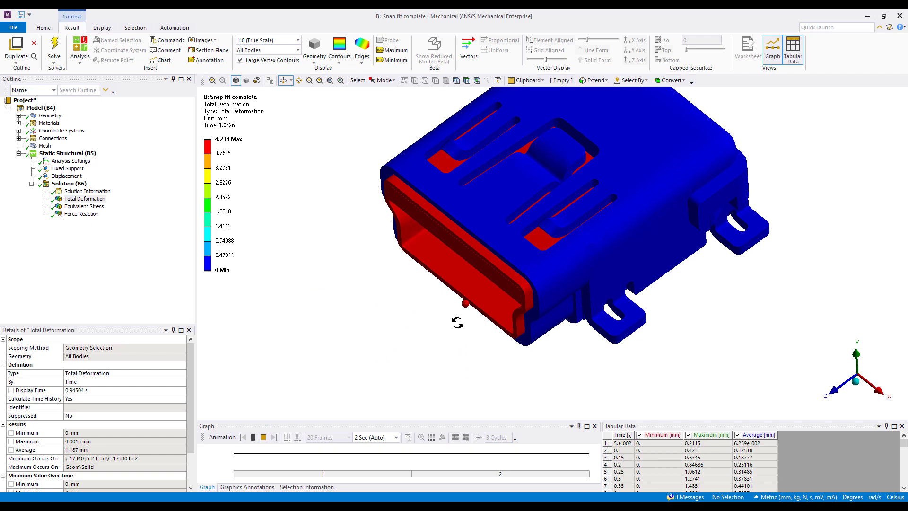
click(264, 437)
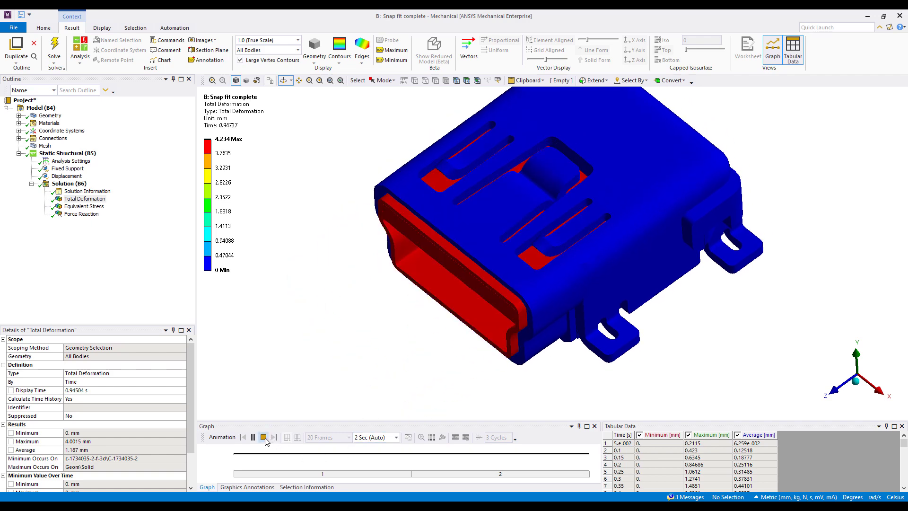
Display the Equivalent Stress result, play its animation, and stop it.
click(80, 208)
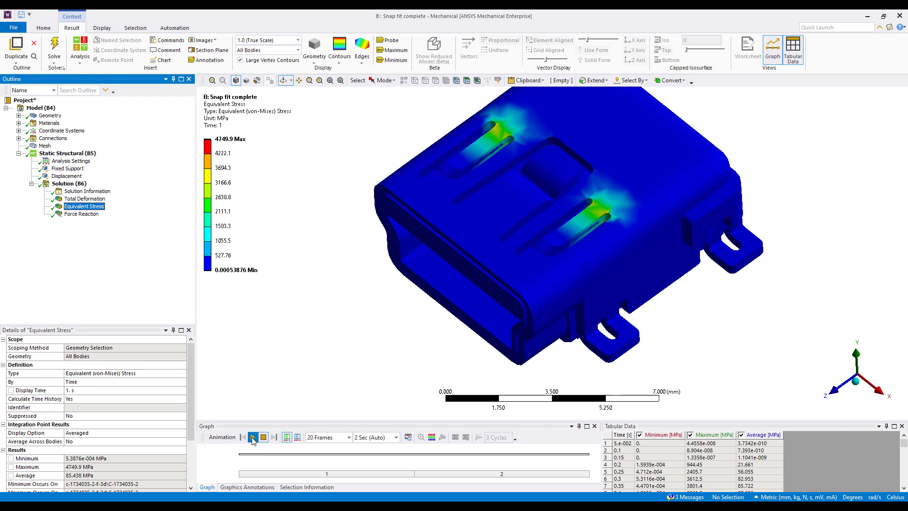
click(253, 438)
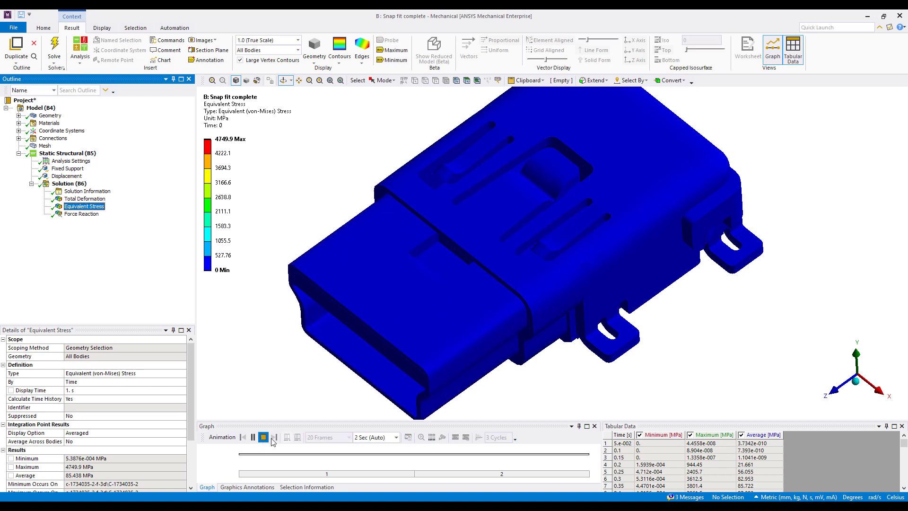
click(264, 437)
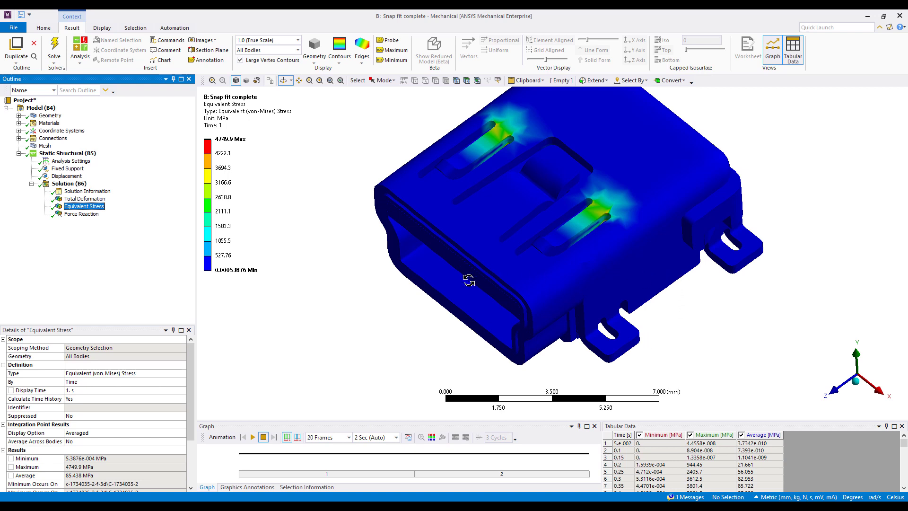
Reset all contour legend settings for the Equivalent Stress result.
right_click(217, 212)
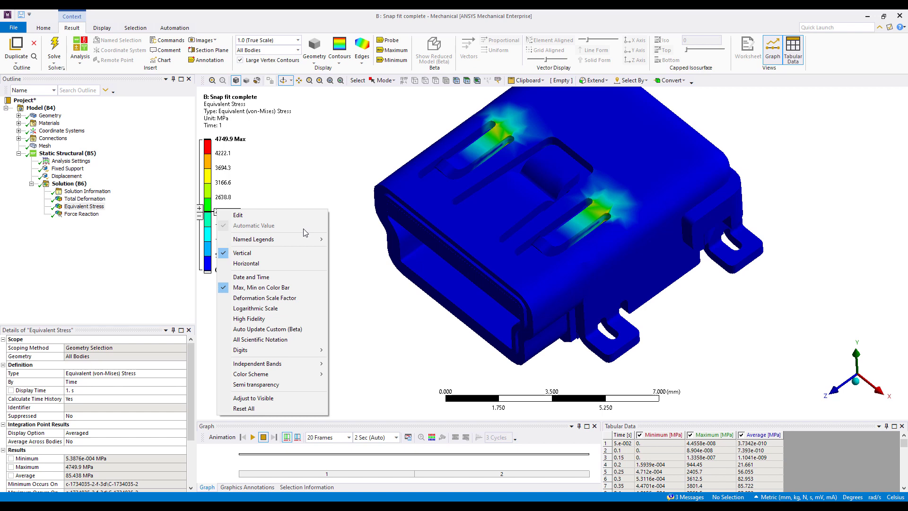
click(267, 409)
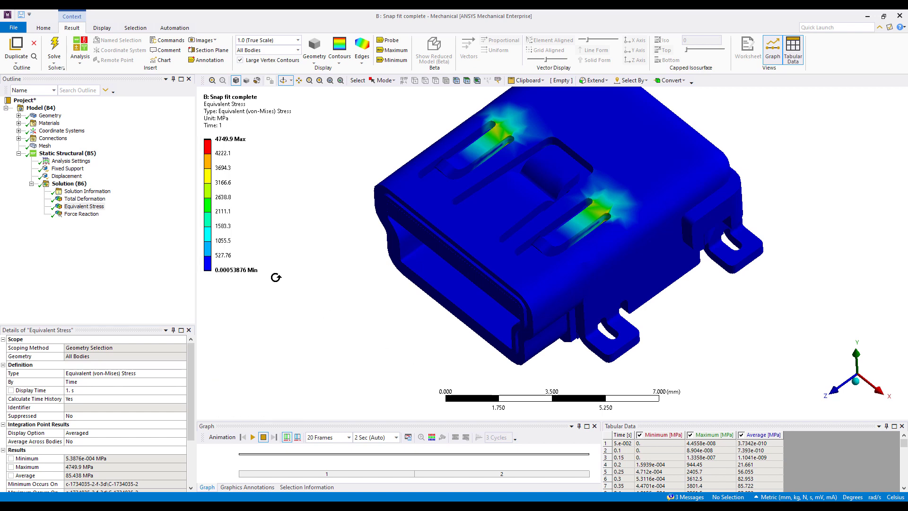
right_click(227, 215)
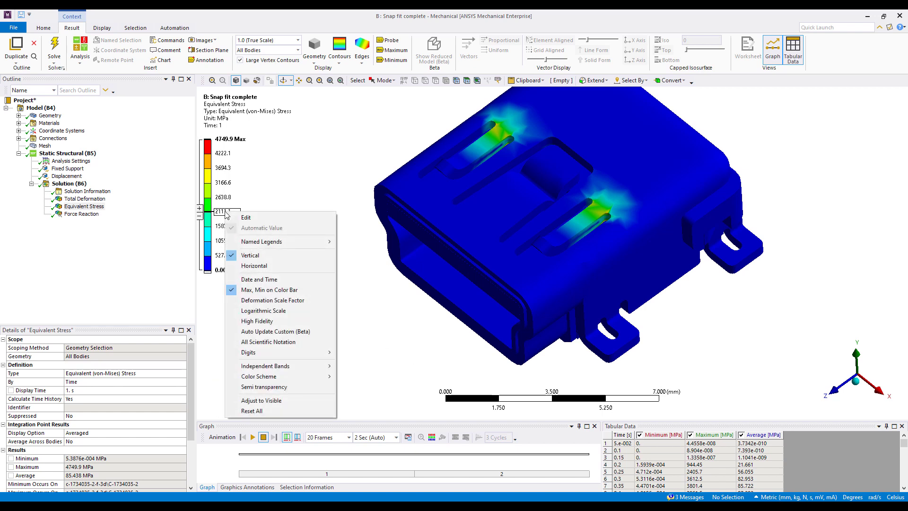
click(303, 174)
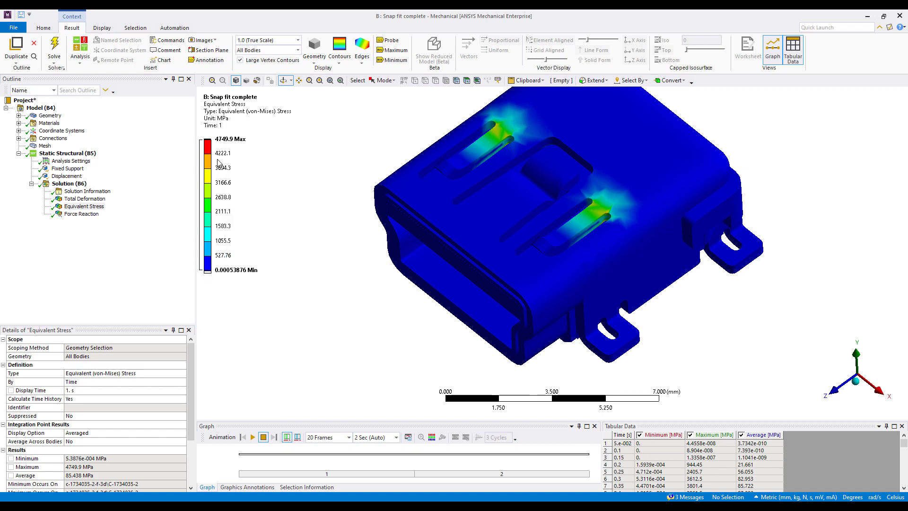
Adjust the legend's lowest band limit to about 291.5 MPa and set its highest band limit to 3590 MPa.
click(209, 153)
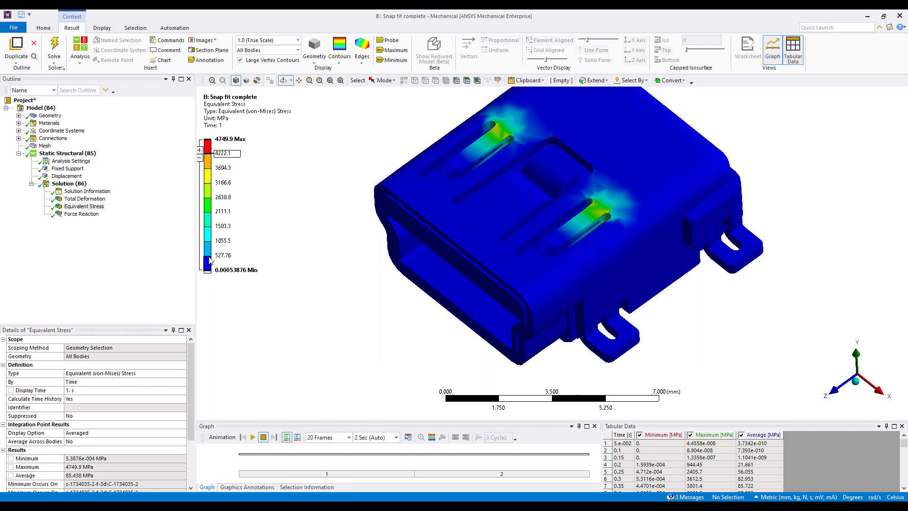
mouse_move(210, 258)
mouse_down()
mouse_move(212, 230)
mouse_move(212, 267)
mouse_up()
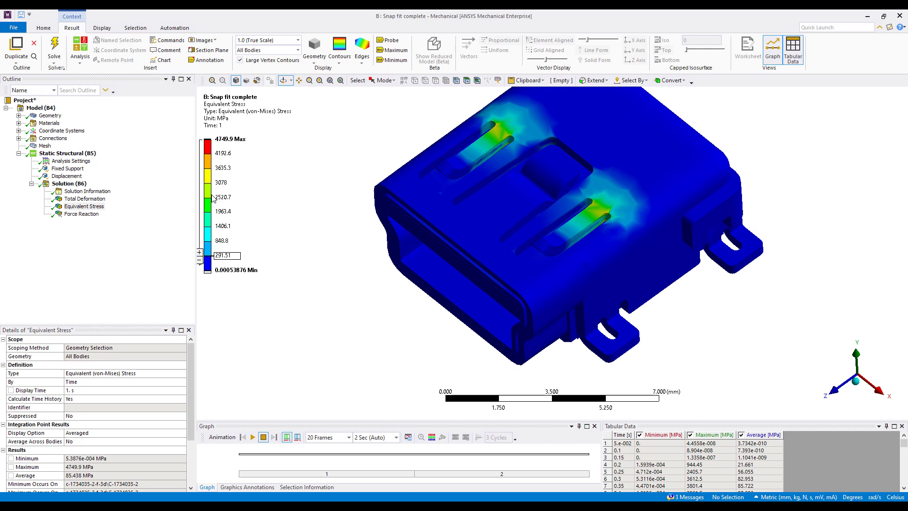
drag(207, 155, 227, 174)
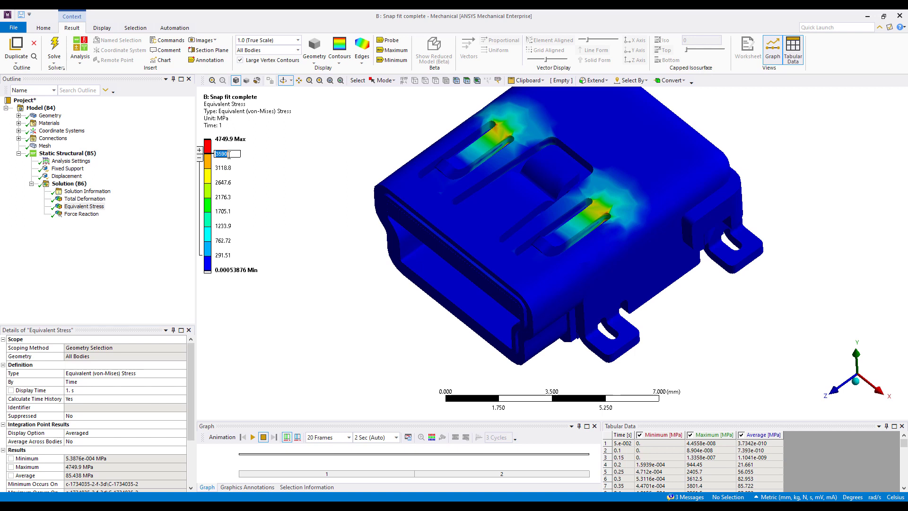
key(Return)
Set the legend's lowest band limit to 2000 MPa and inspect the contours around the snap arm up close.
click(222, 256)
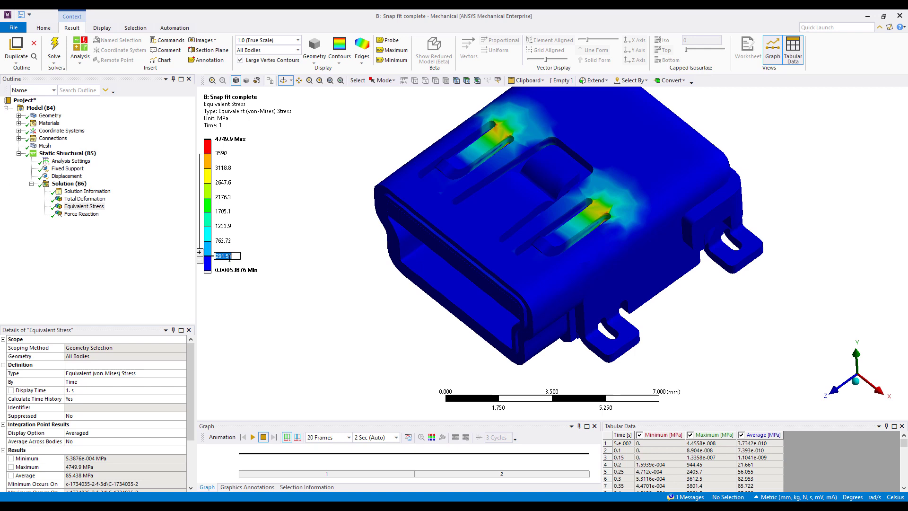
text(2000)
key(Return)
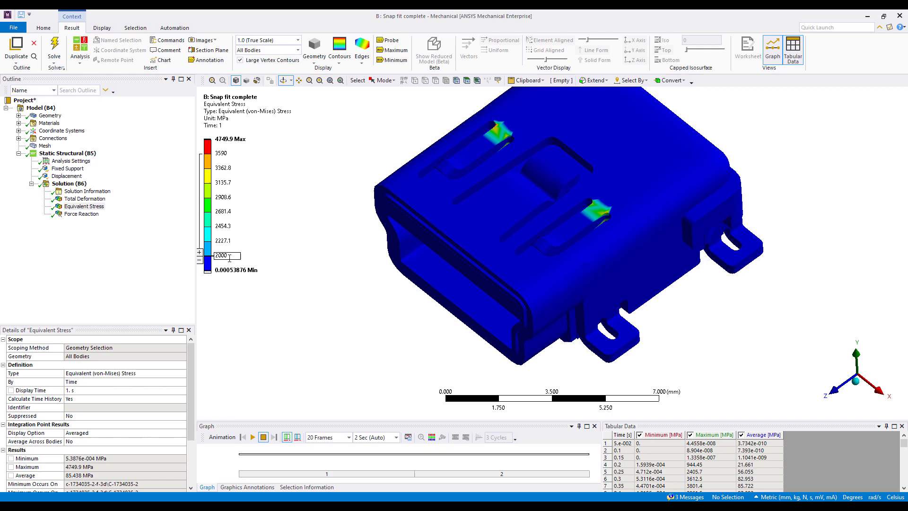
scroll(606, 202, up, 6)
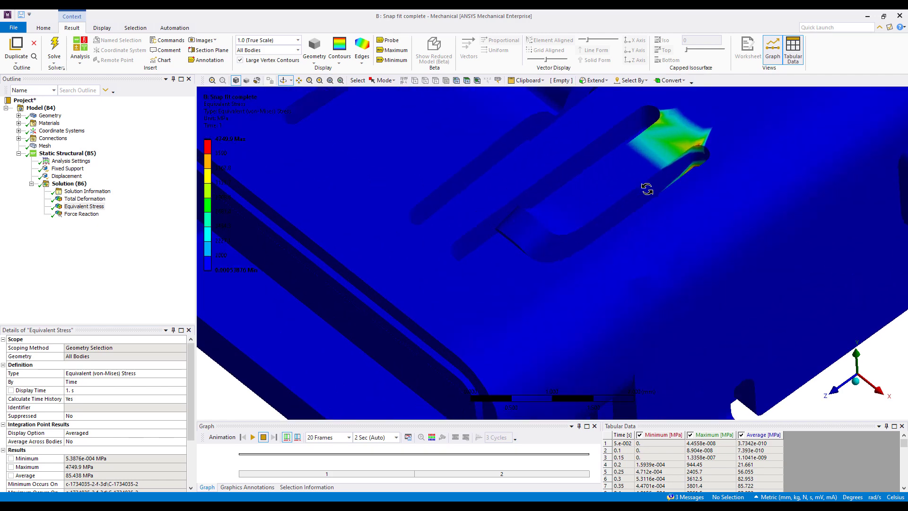
scroll(689, 148, down, 6)
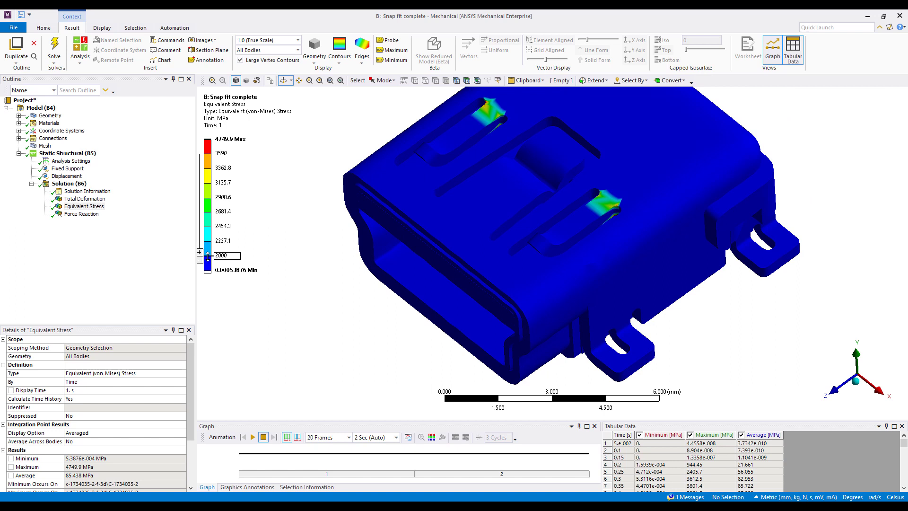
Add colour bands below the legend's 2000 MPa limit, and remove surplus bands together with that fixed limit.
click(201, 251)
click(201, 251)
click(201, 252)
click(201, 251)
click(201, 252)
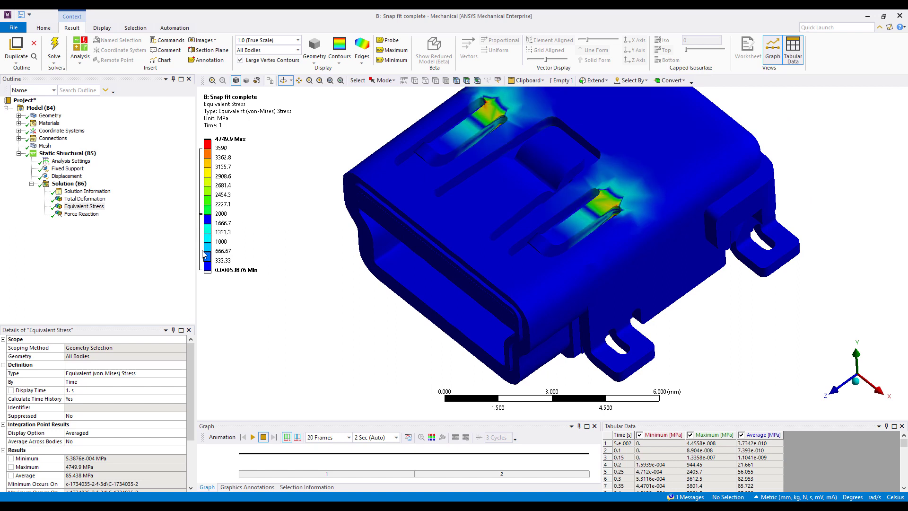
click(201, 252)
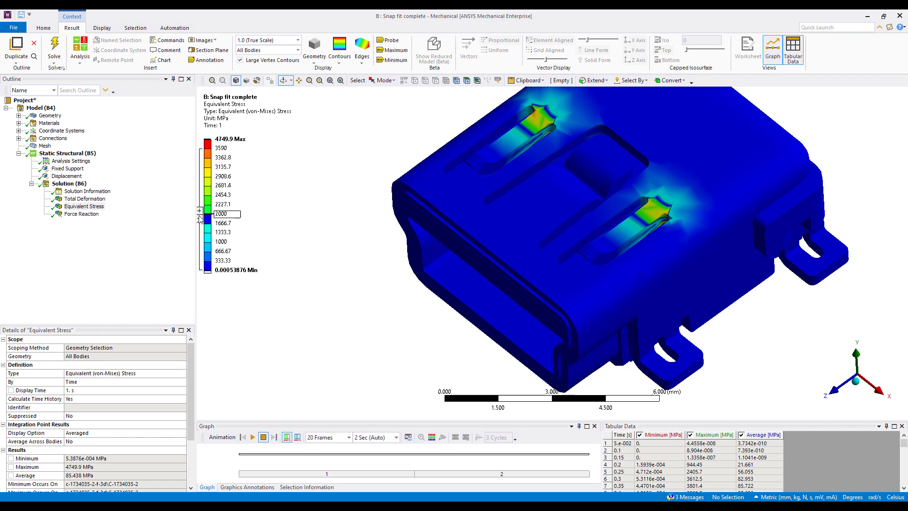
click(200, 219)
click(200, 219)
click(200, 219)
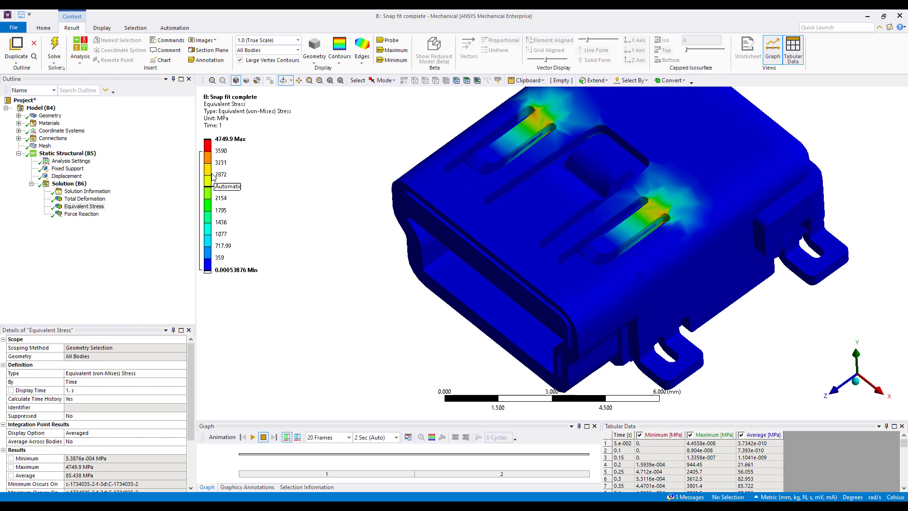
Set the legend's independent bands to Top and Bottom and examine the stressed snap arms from several angles.
right_click(209, 271)
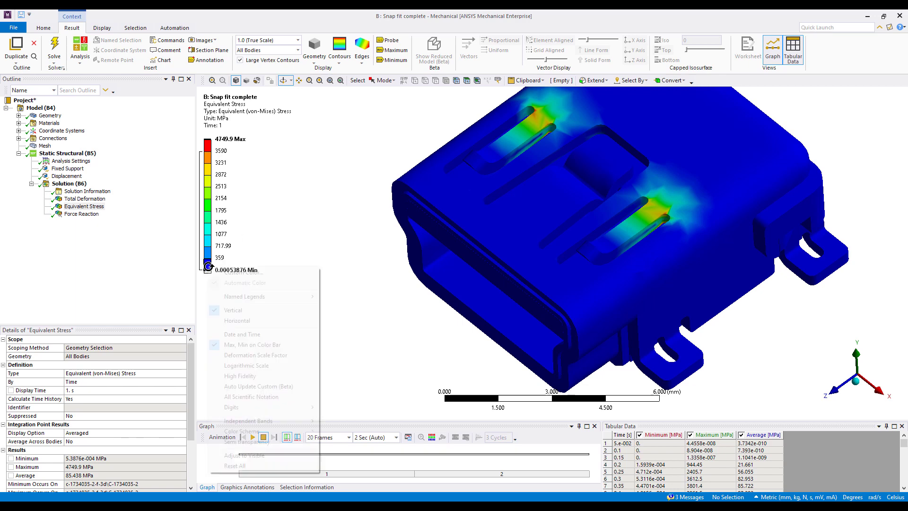
mouse_move(270, 419)
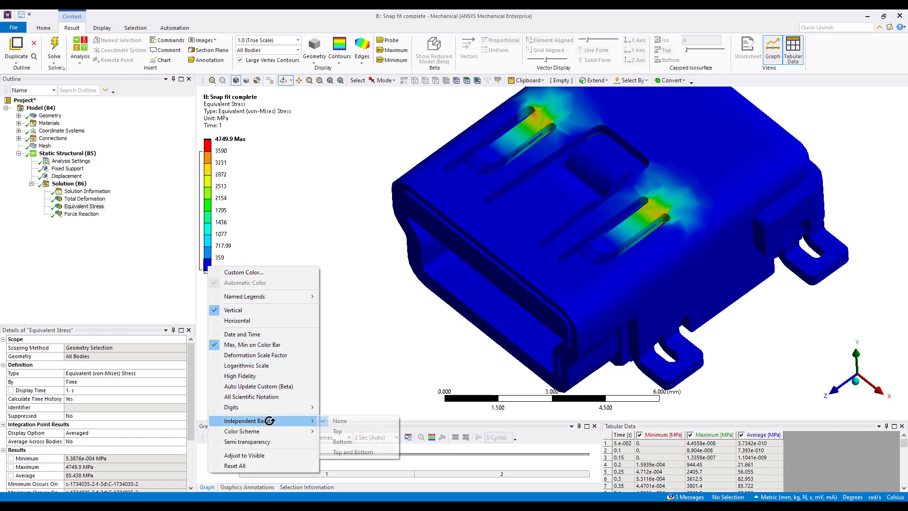
click(349, 453)
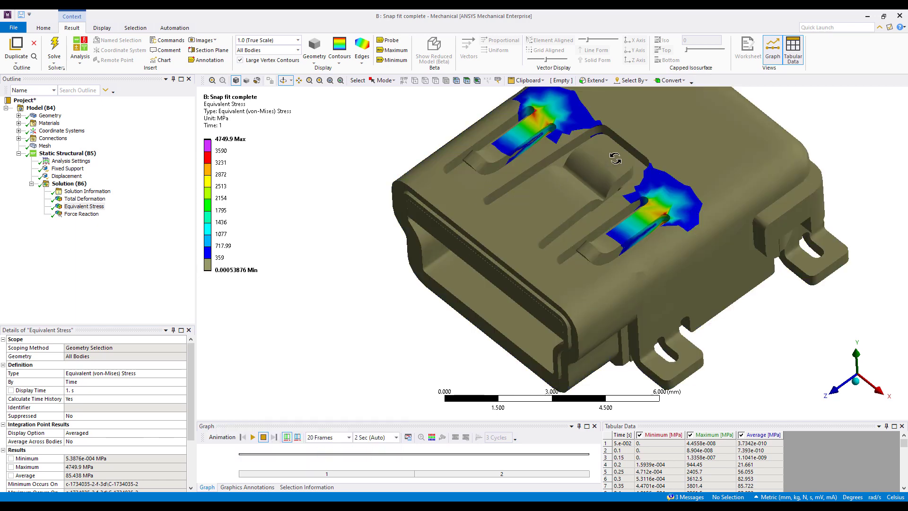
drag(615, 156, 570, 208)
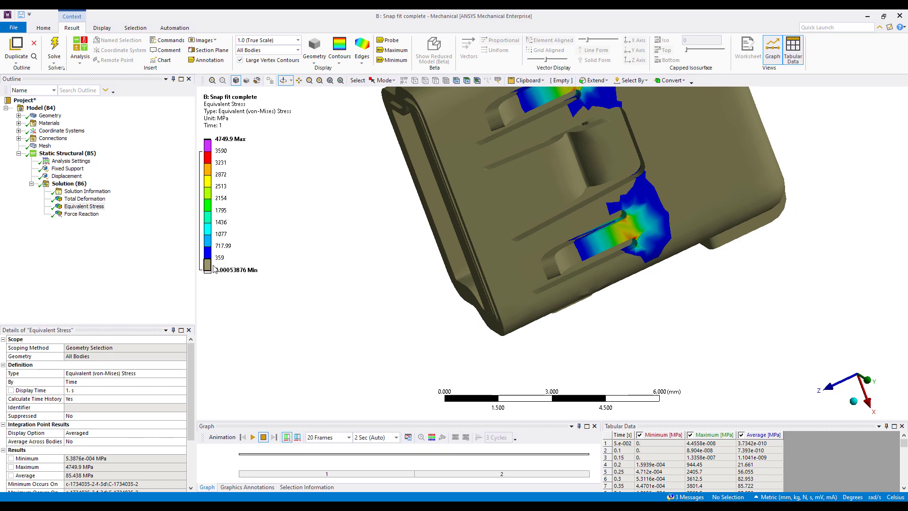
drag(513, 228, 562, 186)
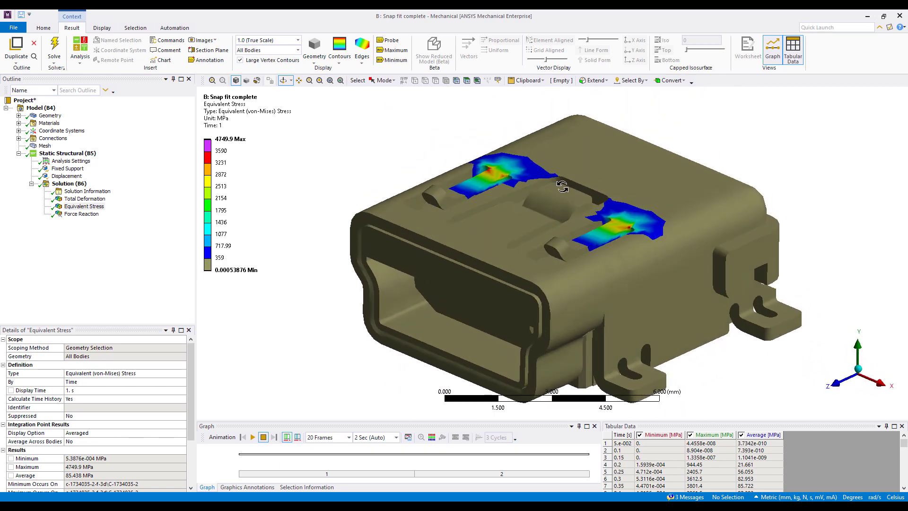
ctrl+middle_drag(562, 186, 536, 190)
drag(553, 193, 520, 223)
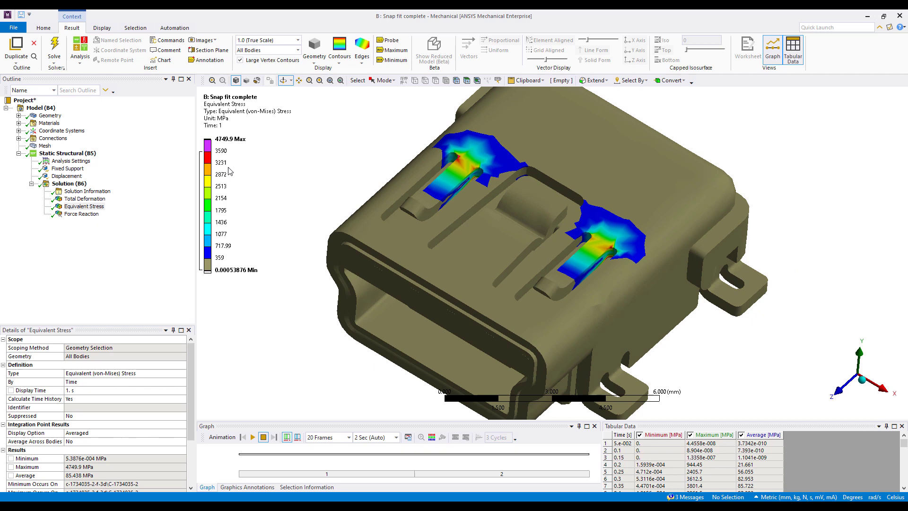
Lower the legend's top band limit to about 2263.5 MPa and examine the contours at the snap arm's root.
drag(209, 151, 209, 207)
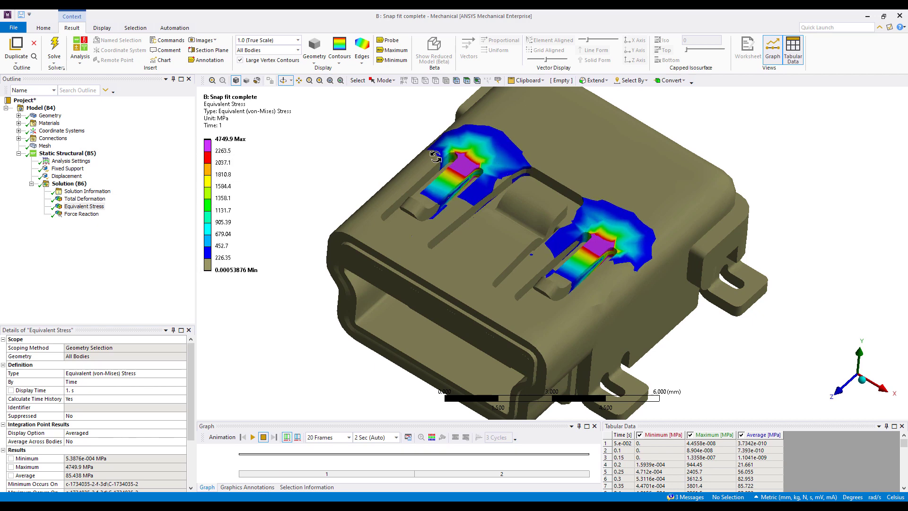
scroll(542, 197, up, 5)
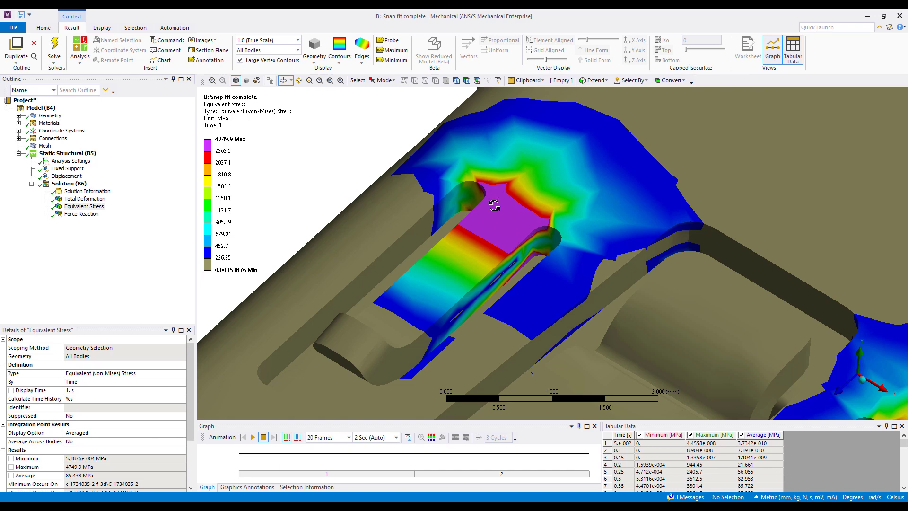
scroll(495, 205, down, 2)
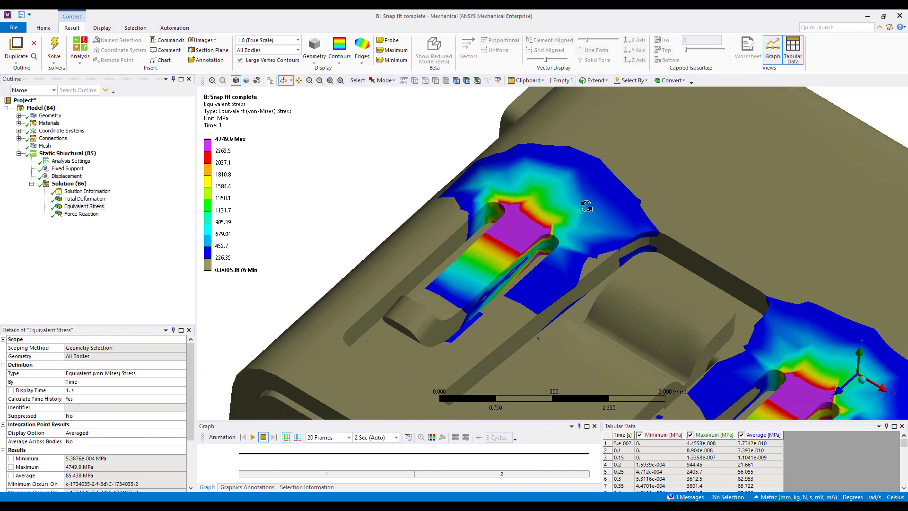
Turn on the High Fidelity option for the stress contour legend.
right_click(210, 211)
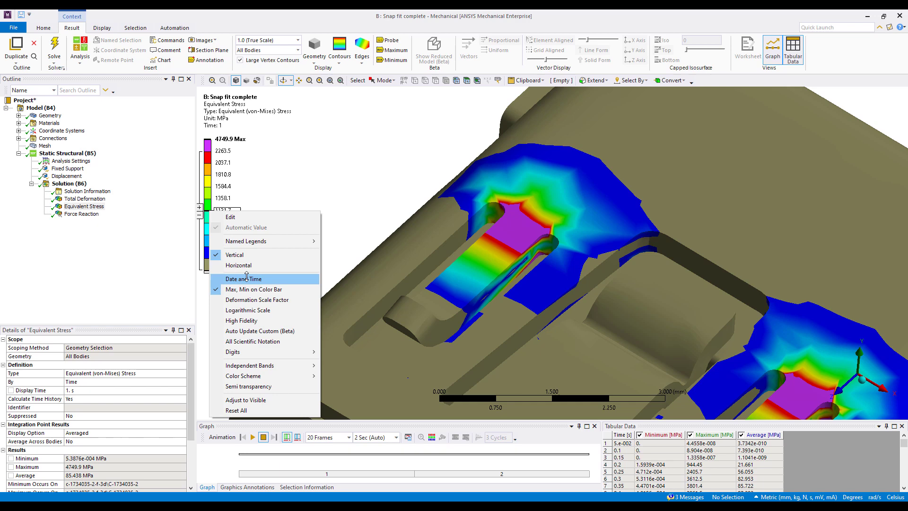
click(268, 321)
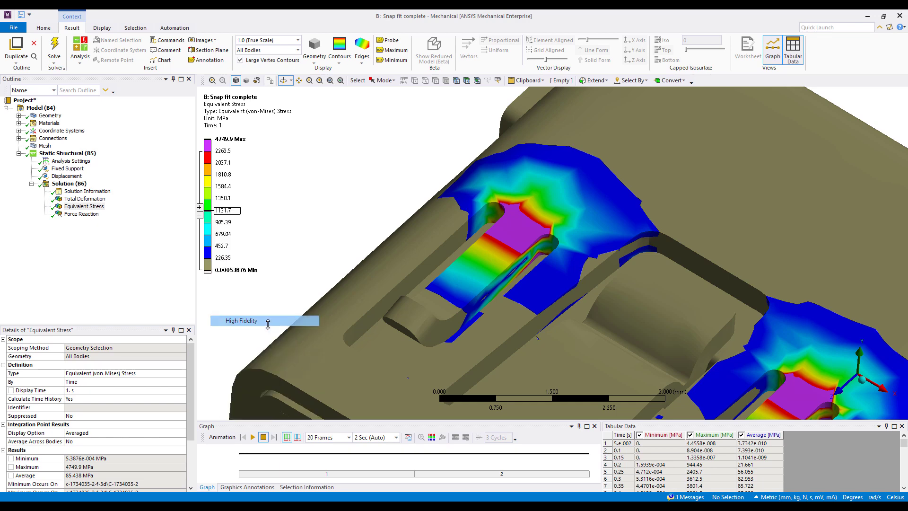
Set the stress contour legend's colour scheme to Reverse Rainbow.
right_click(209, 185)
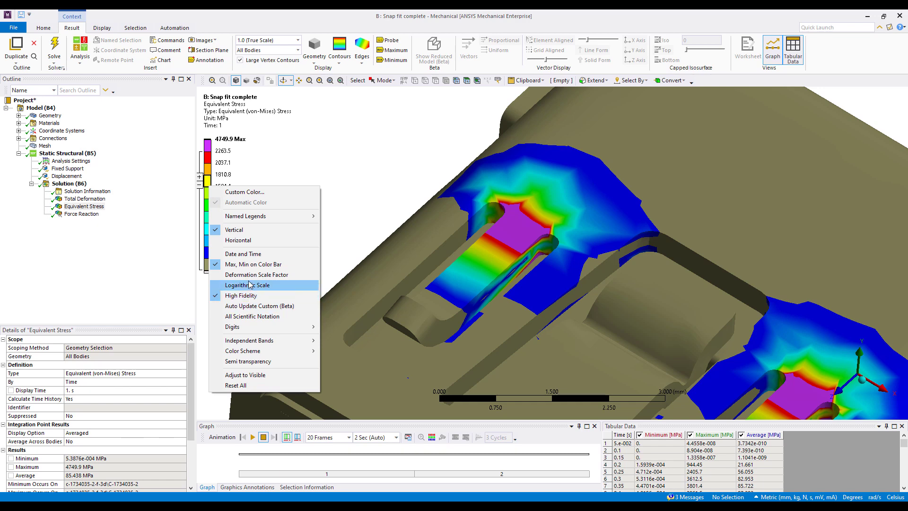
mouse_move(259, 350)
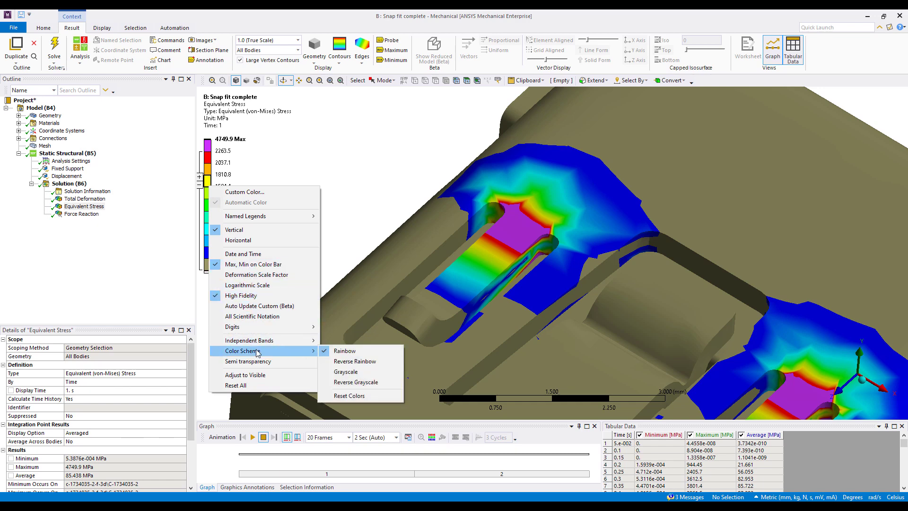
click(354, 361)
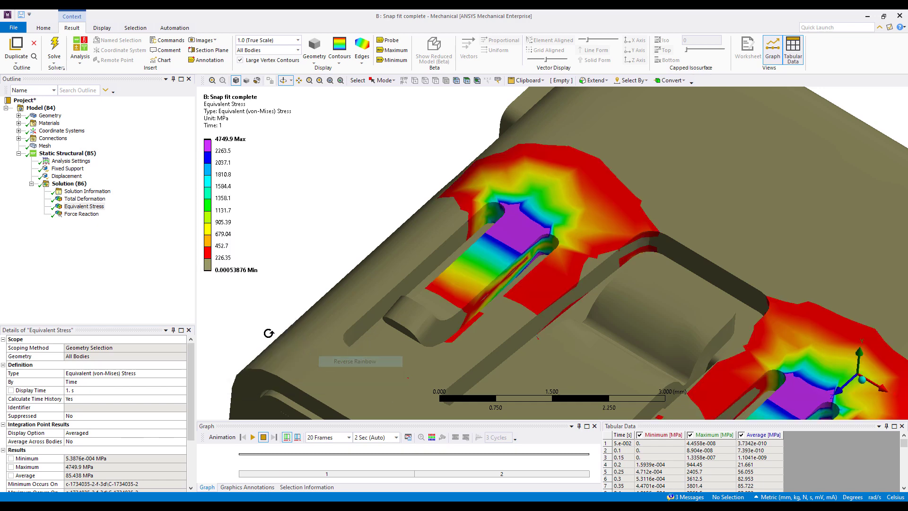
Set the stress legend's independent bands to None and its colour scheme to Rainbow.
right_click(222, 246)
mouse_move(283, 403)
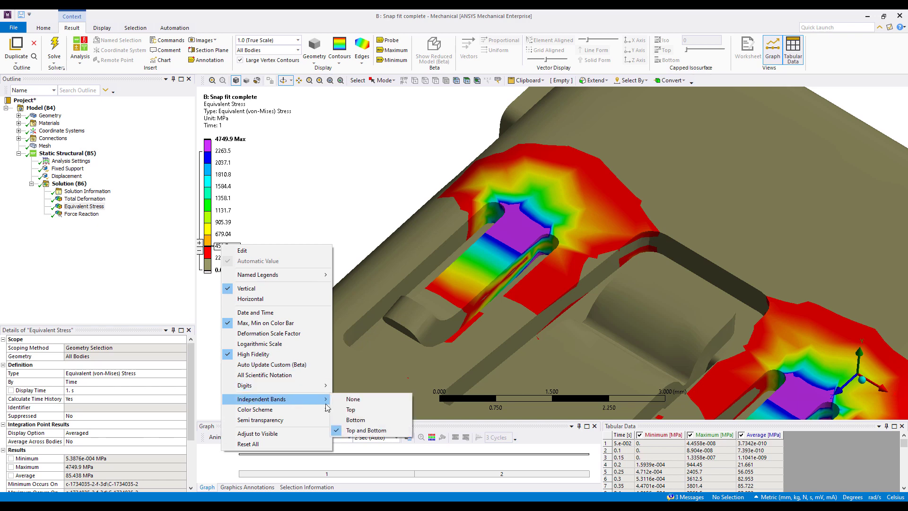
click(367, 400)
right_click(222, 236)
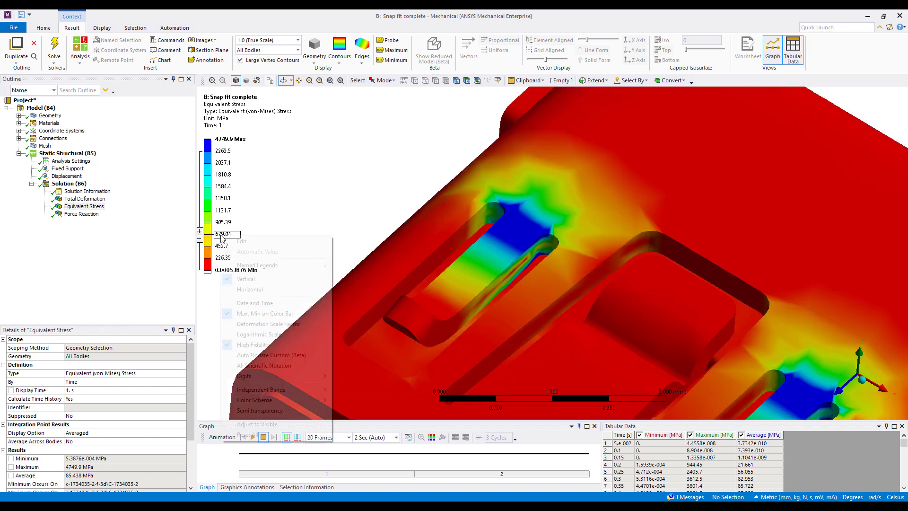
mouse_move(265, 400)
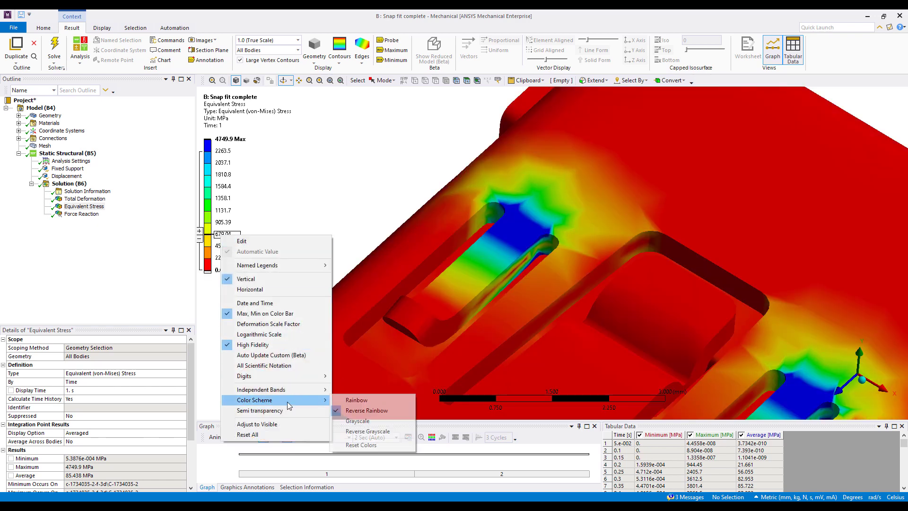
click(347, 404)
Turn on the legend's semi transparency and view both stressed snap arms beside it.
right_click(223, 239)
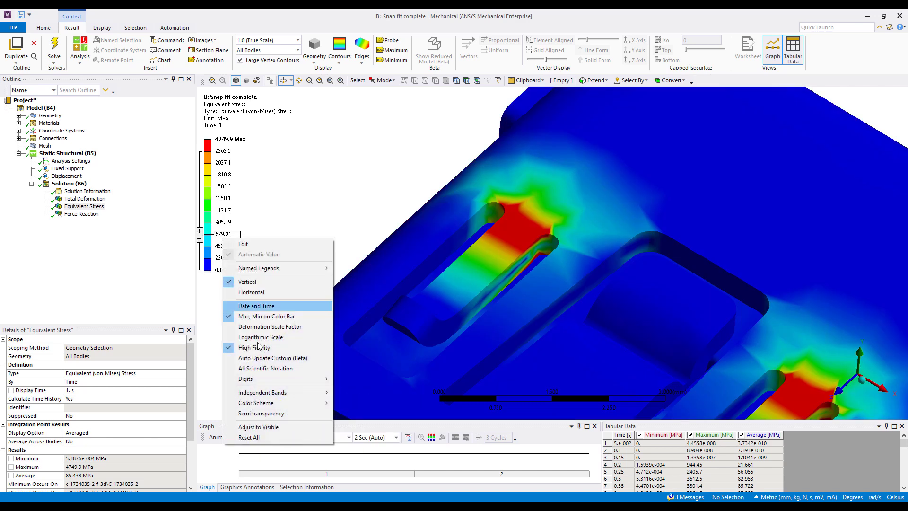
click(281, 414)
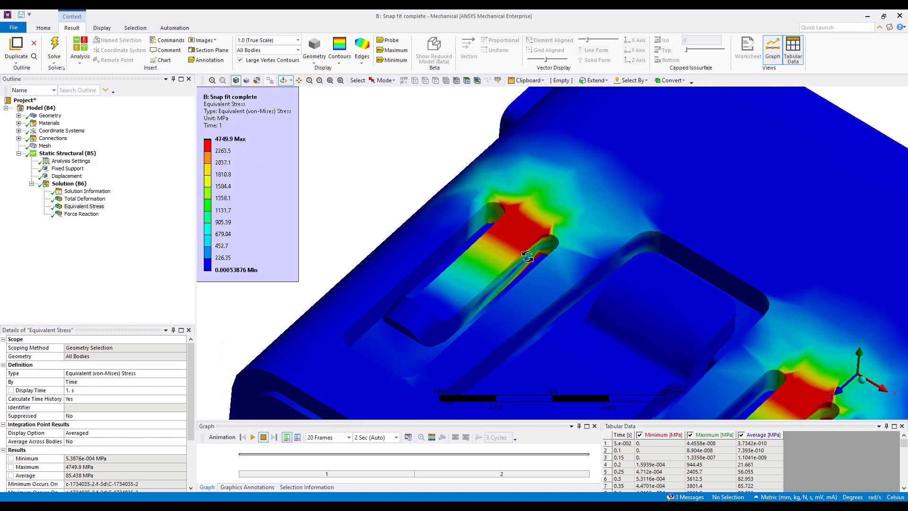
ctrl+middle_drag(629, 308, 641, 235)
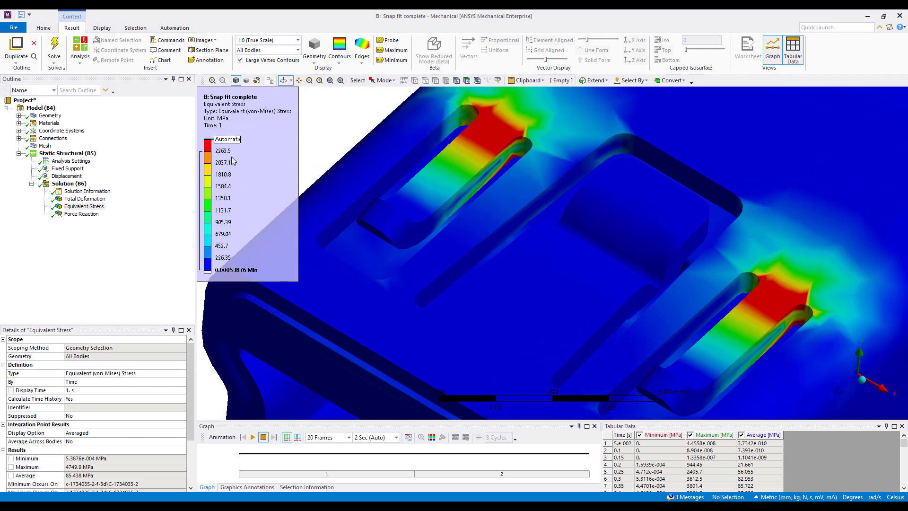
Turn off the High Fidelity option for the stress contour legend.
right_click(231, 175)
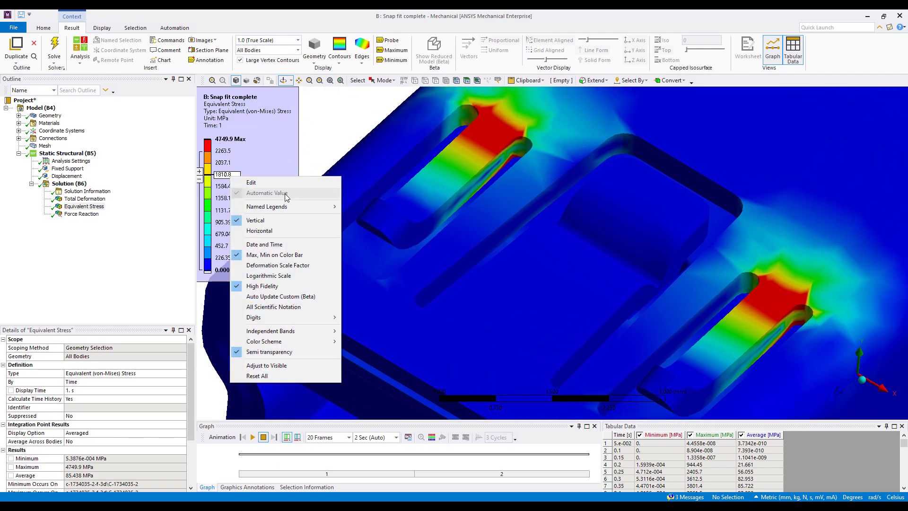
click(273, 286)
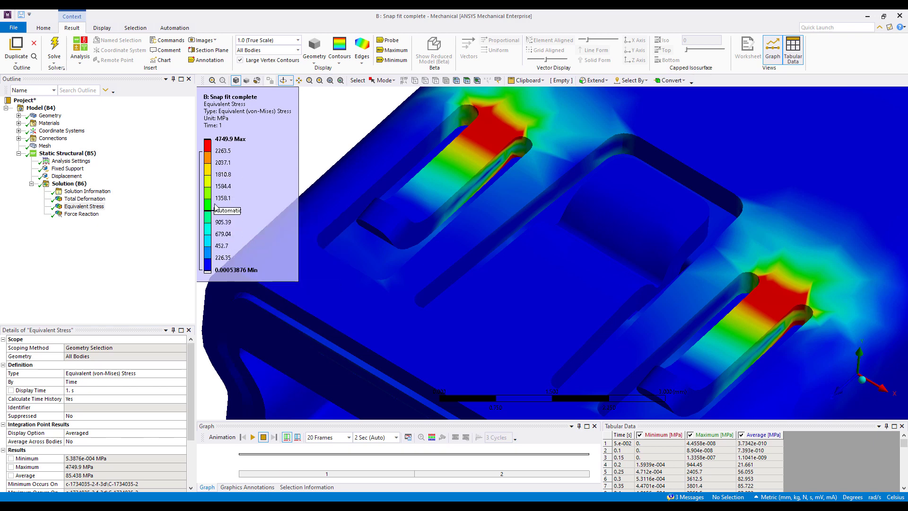
right_click(215, 203)
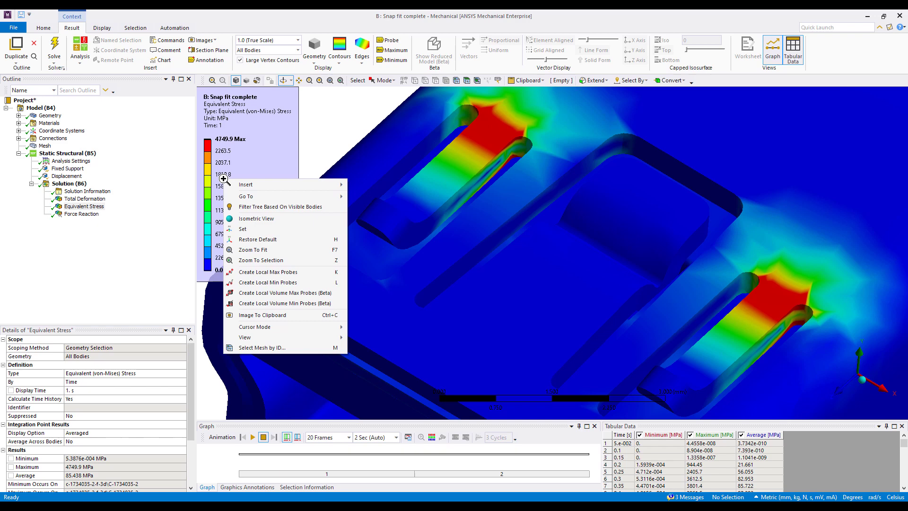
click(210, 151)
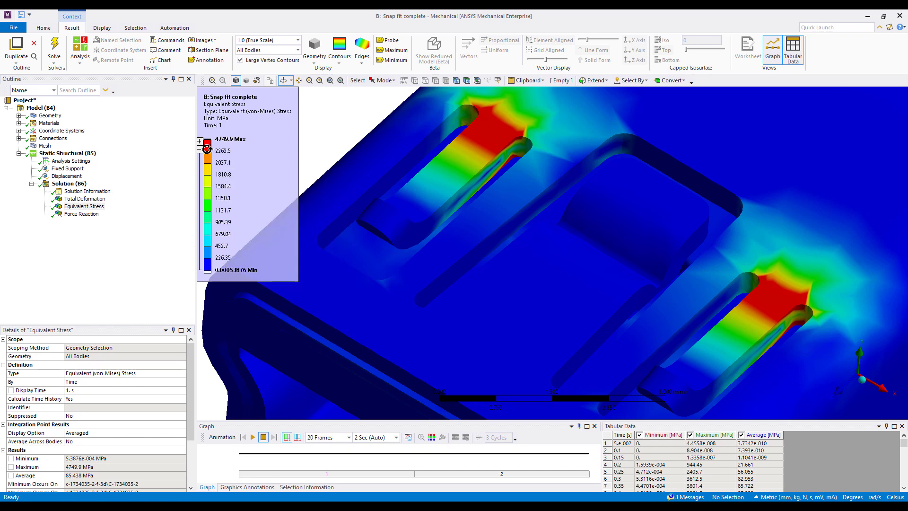
right_click(208, 151)
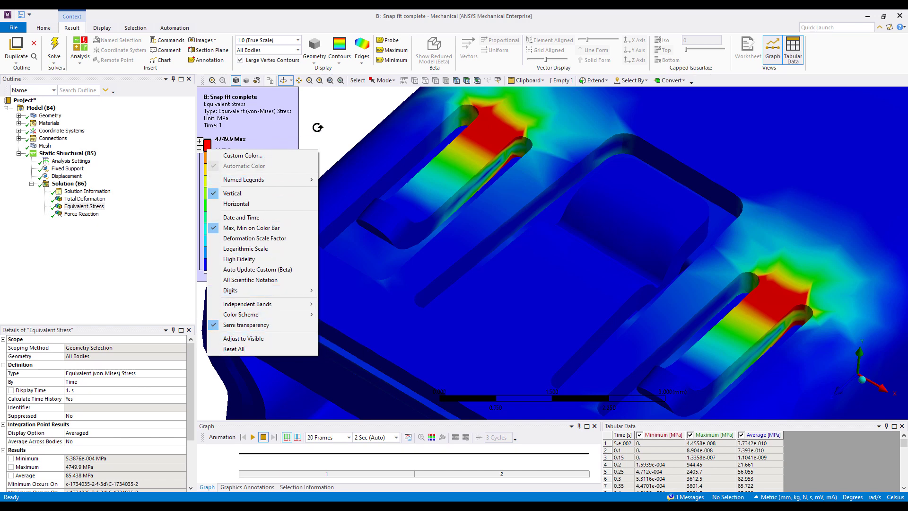
click(259, 140)
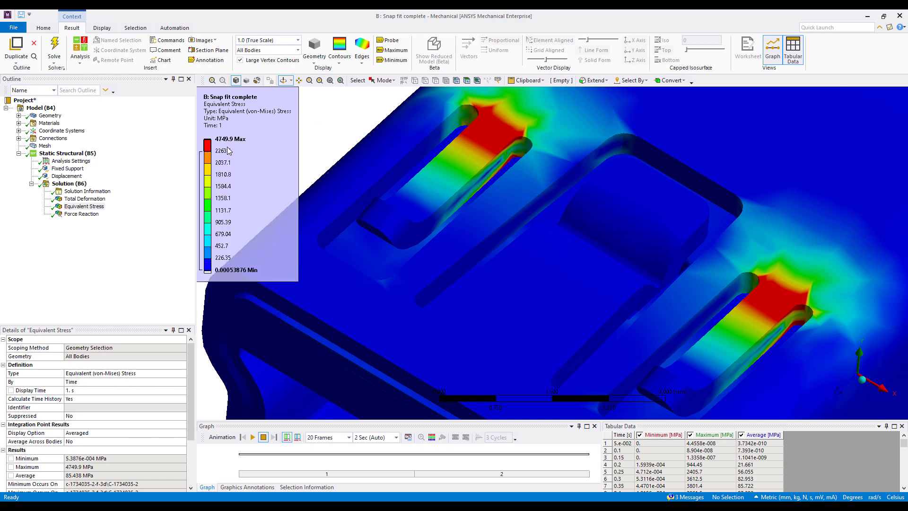
Turn off the legend's semi transparency and tilt the view of the snap arms.
right_click(209, 150)
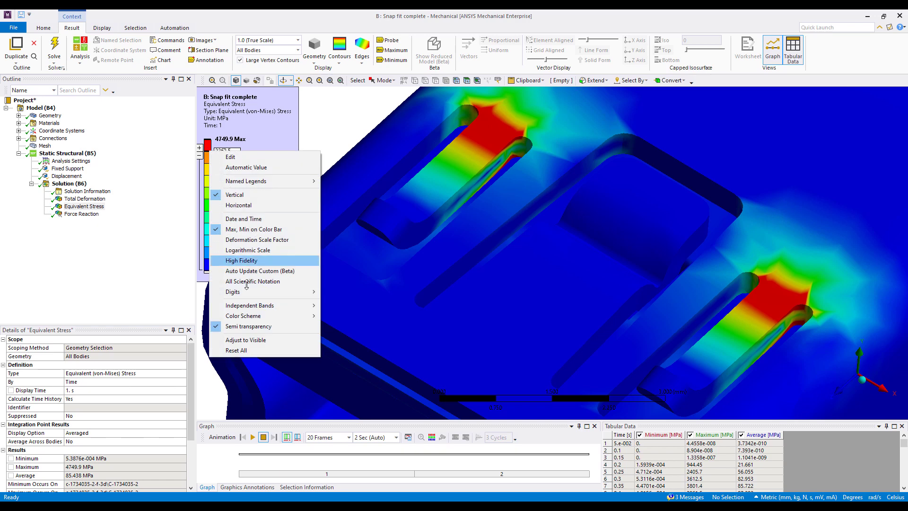
click(250, 327)
drag(339, 180, 562, 267)
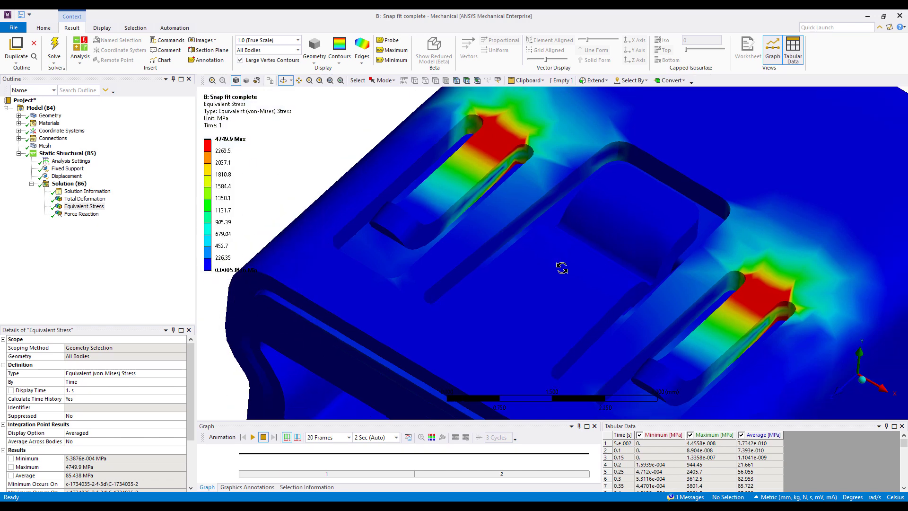
Reset all legend customizations of the Equivalent Stress result and examine the contours at the snap arm's root up close.
click(219, 153)
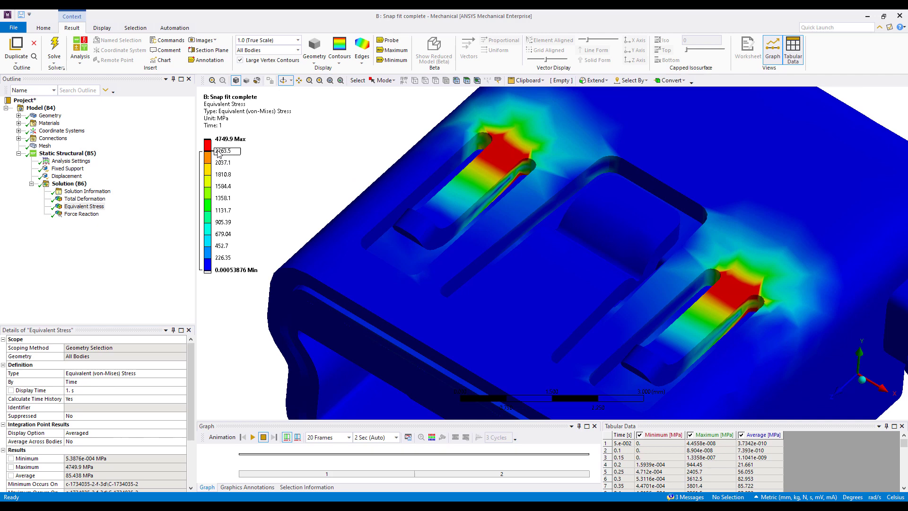
key(Escape)
right_click(207, 168)
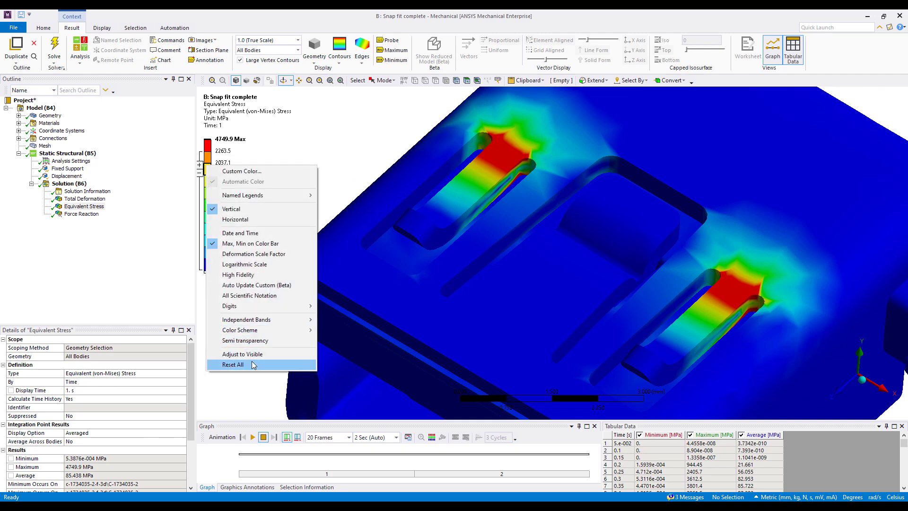
click(237, 365)
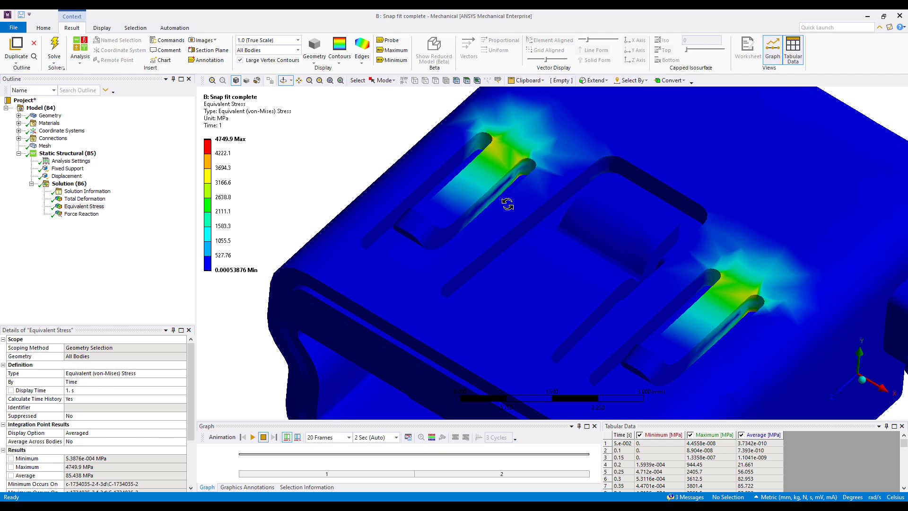
drag(723, 261, 630, 291)
scroll(671, 314, up, 5)
drag(558, 290, 533, 260)
scroll(545, 280, down, 3)
scroll(545, 280, down, 1)
ctrl+middle_drag(571, 237, 535, 311)
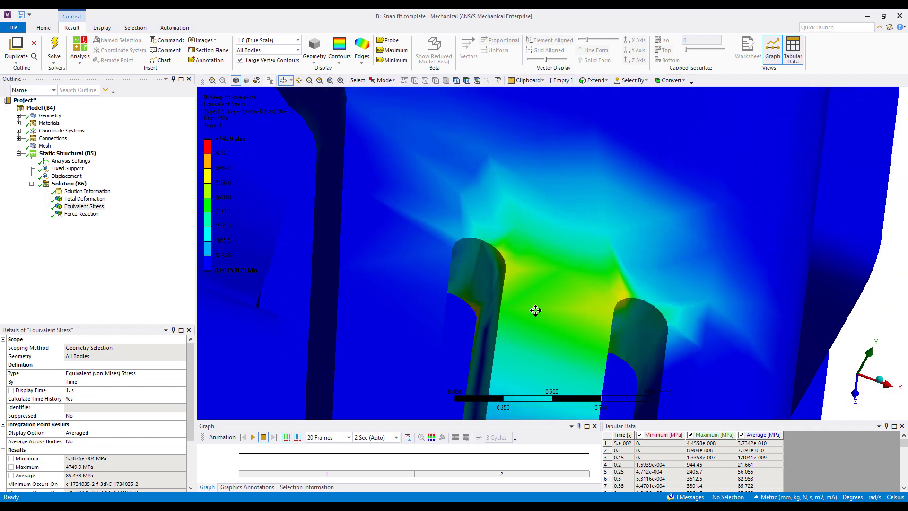
Switch from the stress result to the Solution branch and hide the mesh on the model.
click(66, 183)
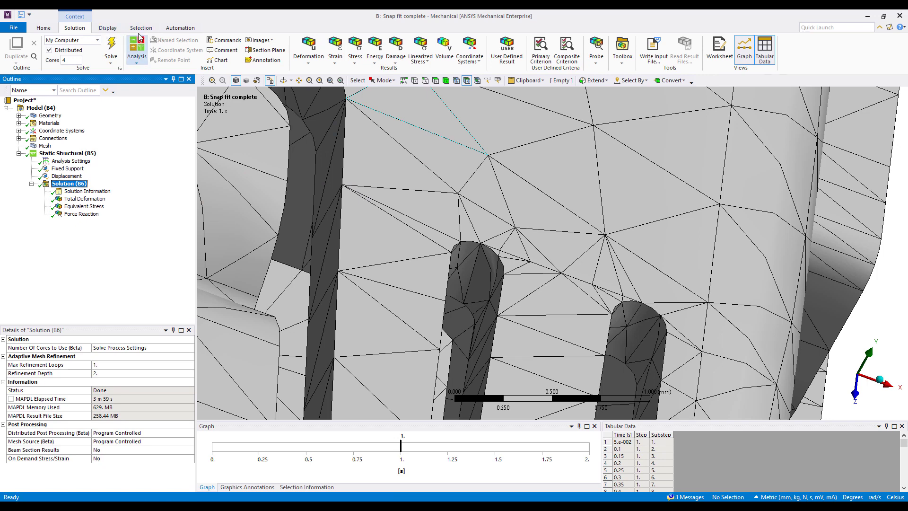
click(108, 28)
click(294, 51)
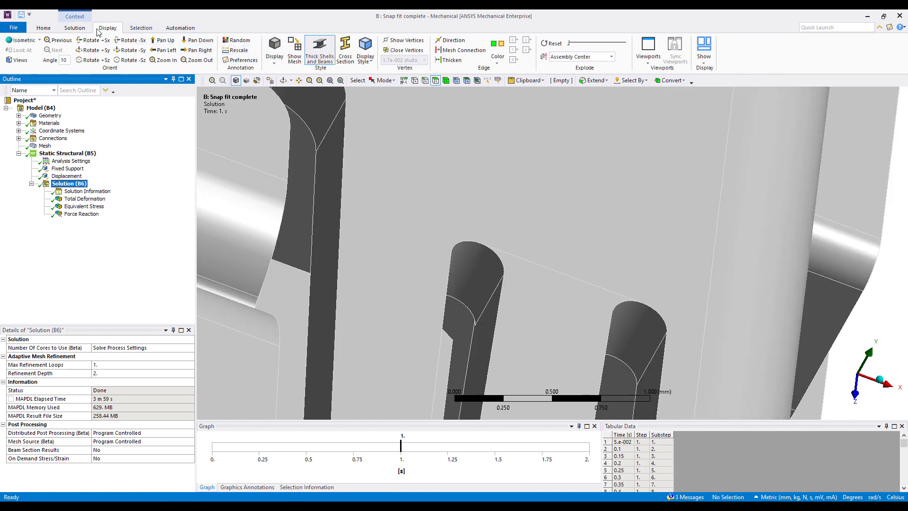
click(75, 28)
Select the snap arm's top face together with the adjoining slot side face and rounded slot-end faces.
click(545, 313)
middle_drag(544, 313, 634, 248)
scroll(580, 341, down, 3)
drag(625, 246, 586, 254)
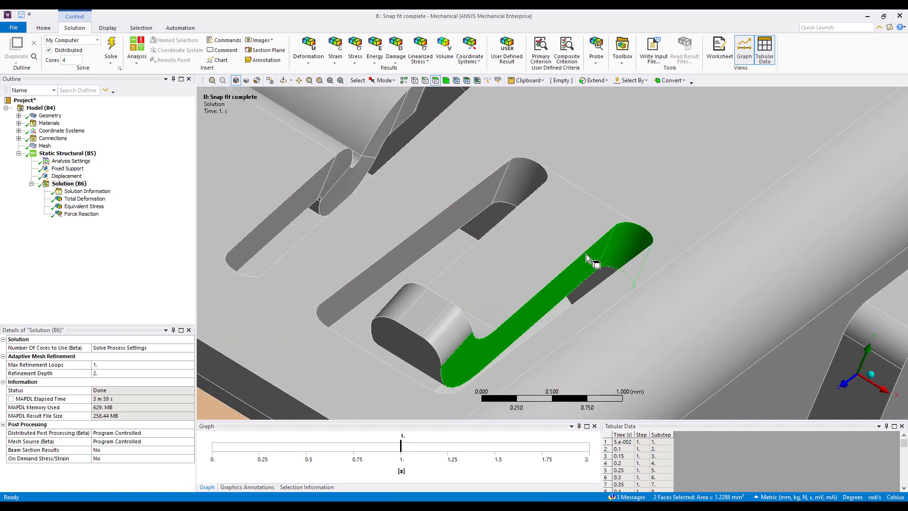
ctrl+click(537, 248)
middle_drag(544, 253, 612, 264)
ctrl+click(490, 210)
ctrl+click(480, 170)
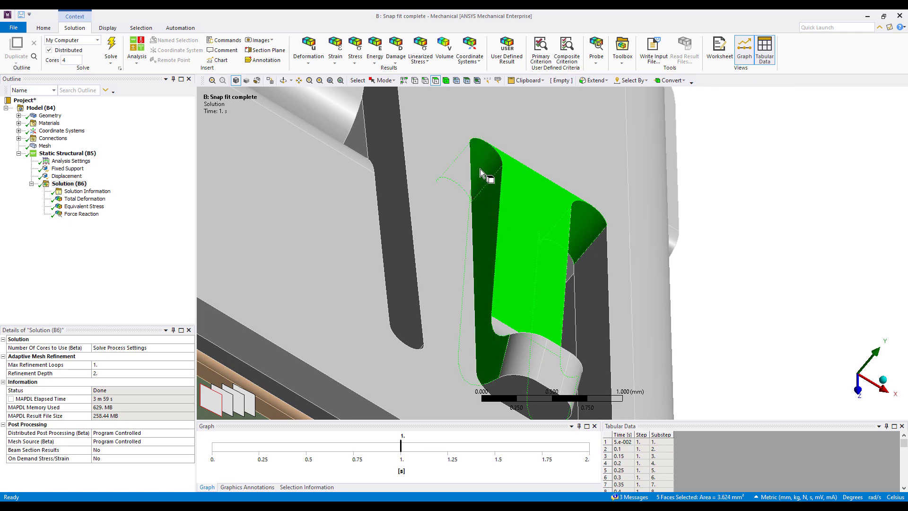
Add the curved transition and hook faces at the snap arm's free end to the face selection.
middle_drag(481, 172, 592, 341)
ctrl+click(488, 353)
scroll(554, 354, up, 3)
ctrl+click(554, 354)
ctrl+click(509, 377)
ctrl+click(458, 348)
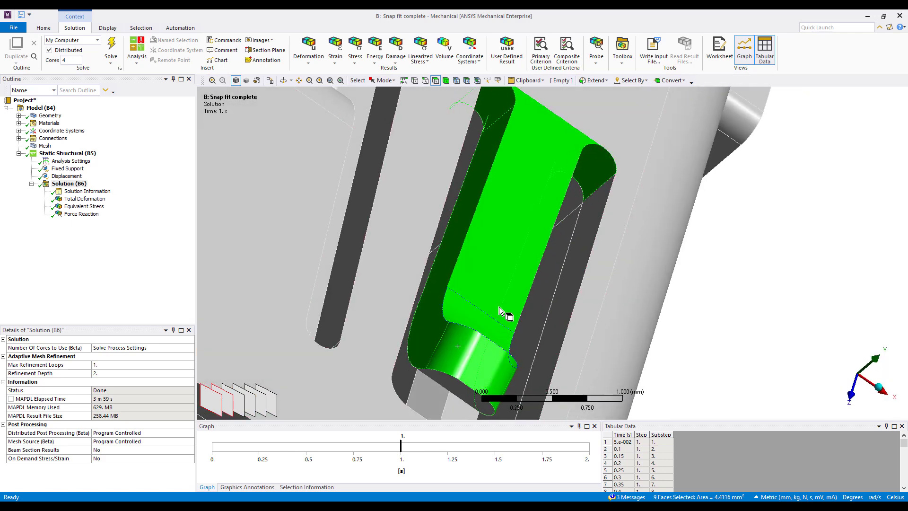
Hide the mating body that covers the underside of the snap arm.
middle_drag(506, 270, 504, 229)
click(446, 303)
ctrl+click(252, 253)
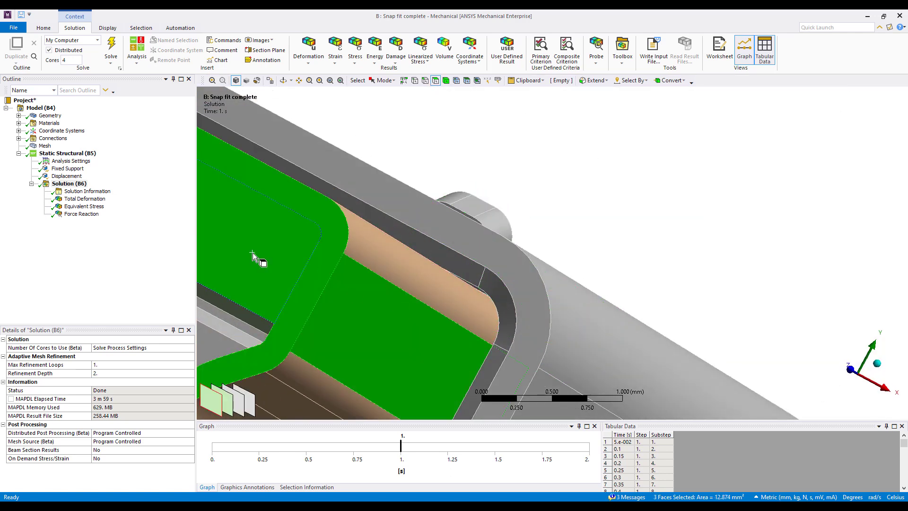
key(Escape)
click(289, 283)
right_click(286, 282)
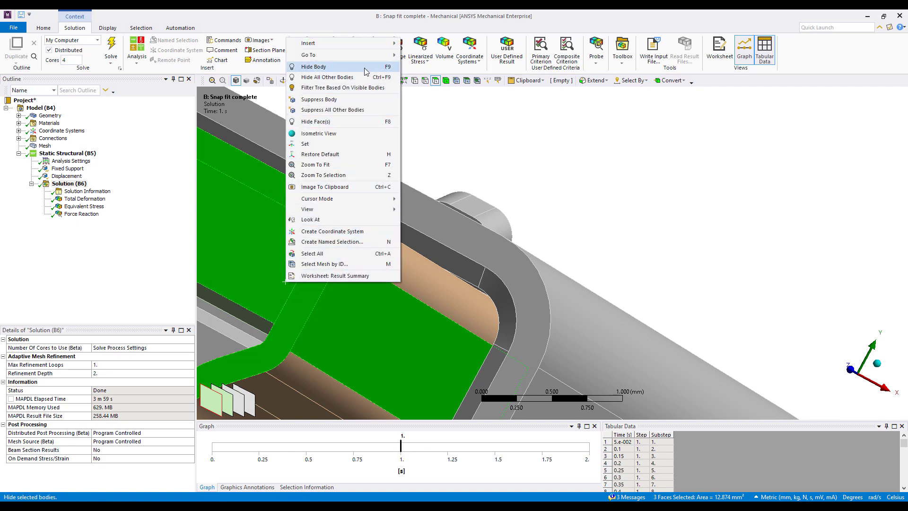
click(314, 67)
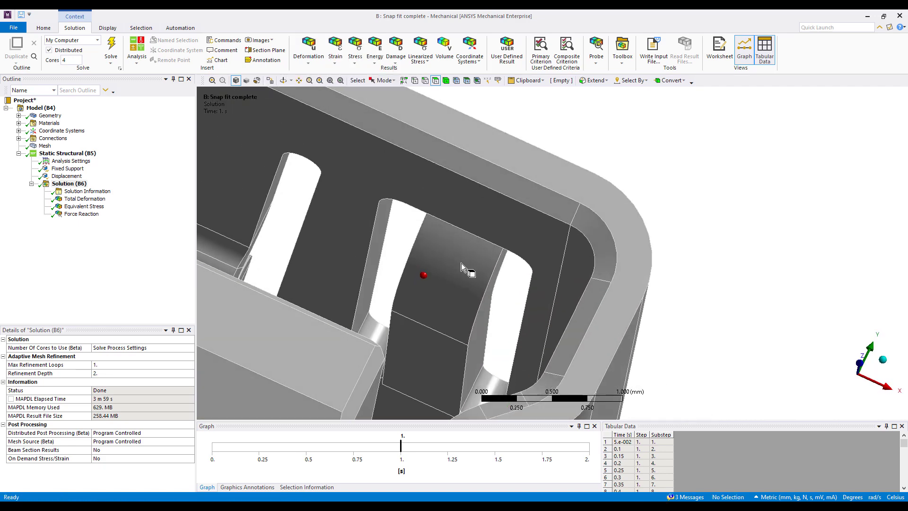
Select the snap arm's two underside faces, one side face and the top face.
click(428, 334)
ctrl+click(417, 363)
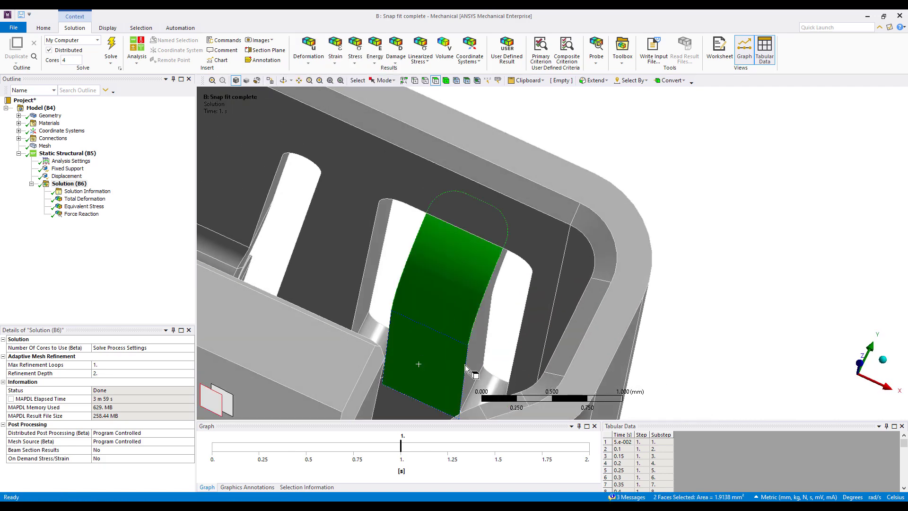
ctrl+click(474, 367)
middle_drag(481, 363, 406, 416)
ctrl+click(502, 299)
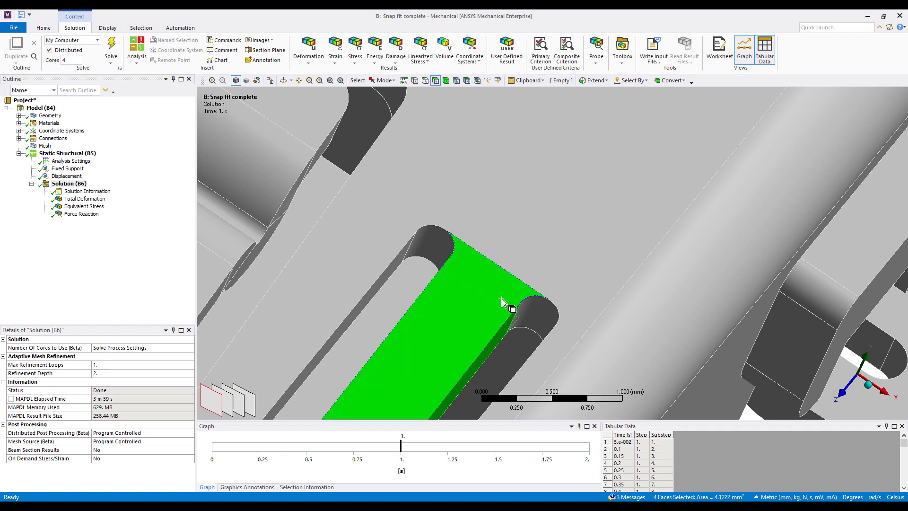
Add the two rounded slot-end faces, the opposite side face and the hook-end faces to the snap arm selection.
ctrl+click(530, 313)
ctrl+click(431, 248)
middle_drag(447, 259, 483, 261)
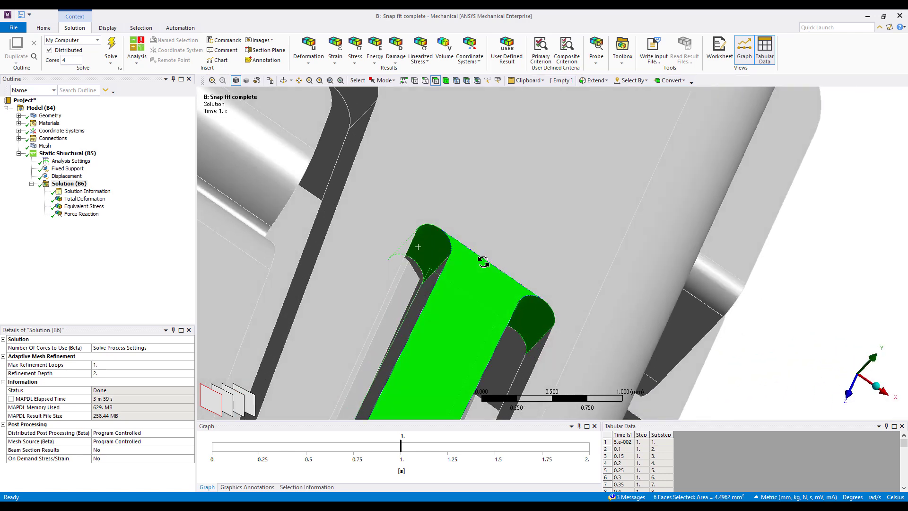
ctrl+click(432, 307)
middle_drag(432, 311, 468, 321)
ctrl+click(470, 317)
ctrl+click(459, 365)
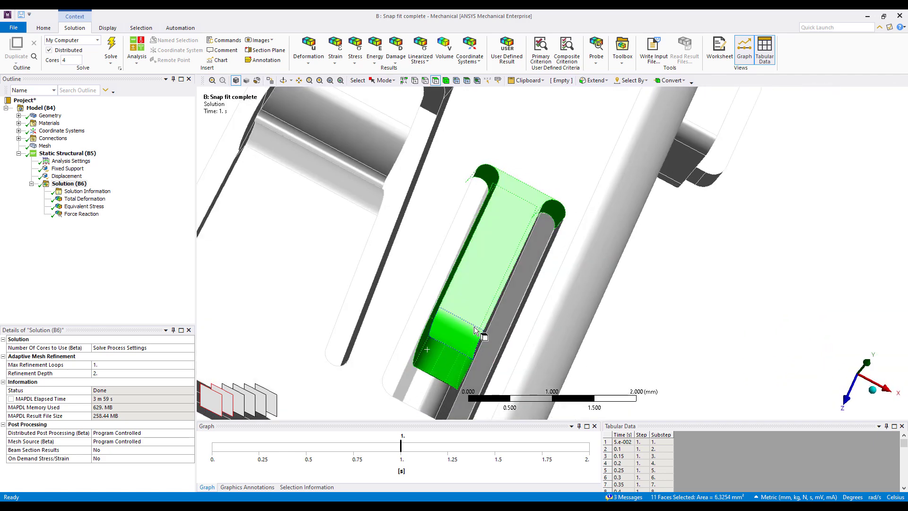
Insert an Equivalent (von-Mises) stress result scoped to the selected snap arm faces.
right_click(476, 308)
mouse_move(530, 54)
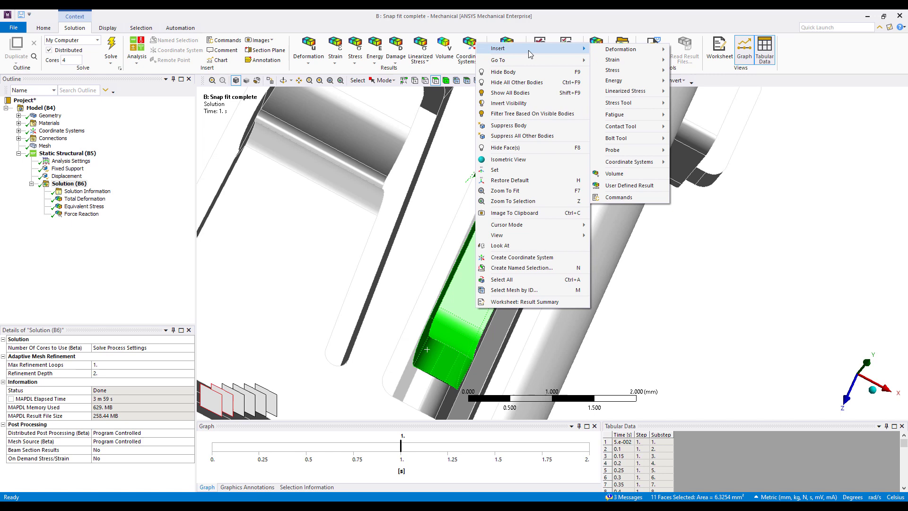
mouse_move(613, 70)
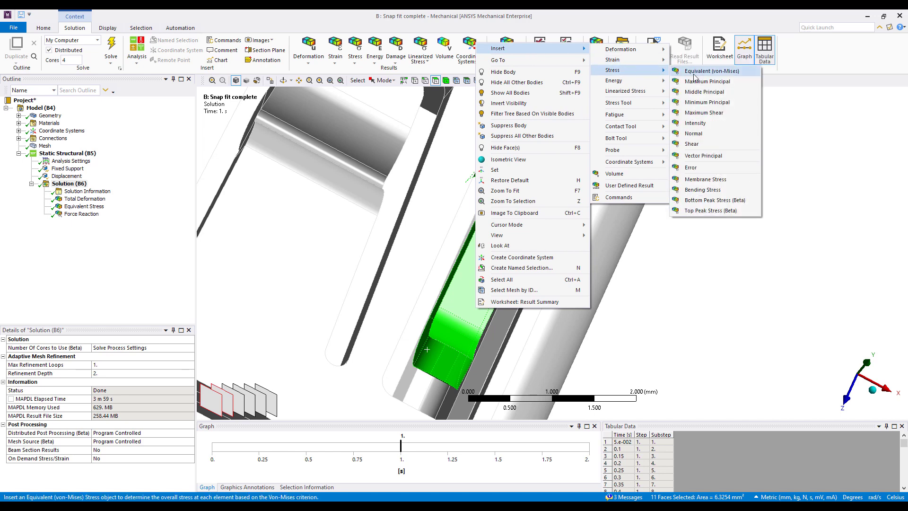
click(700, 71)
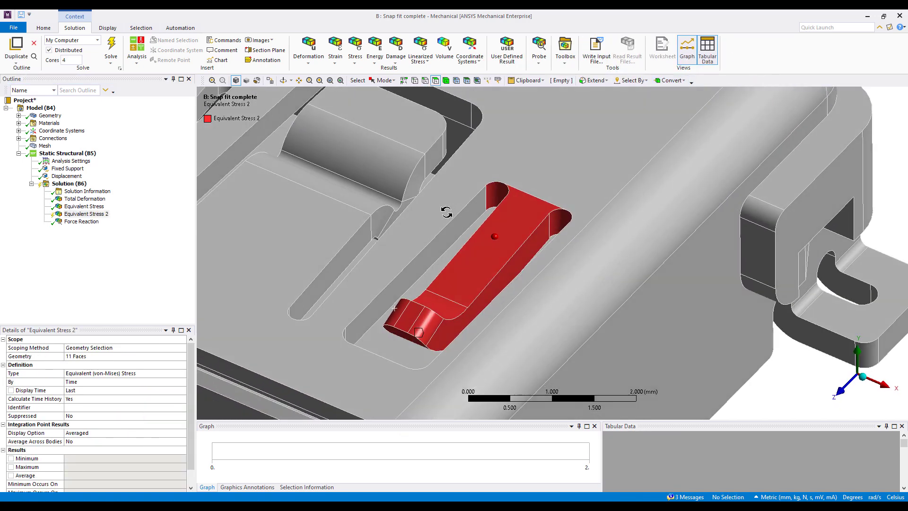
Evaluate the Equivalent Stress result scoped to the snap arm faces and inspect its contour from several sides.
right_click(87, 216)
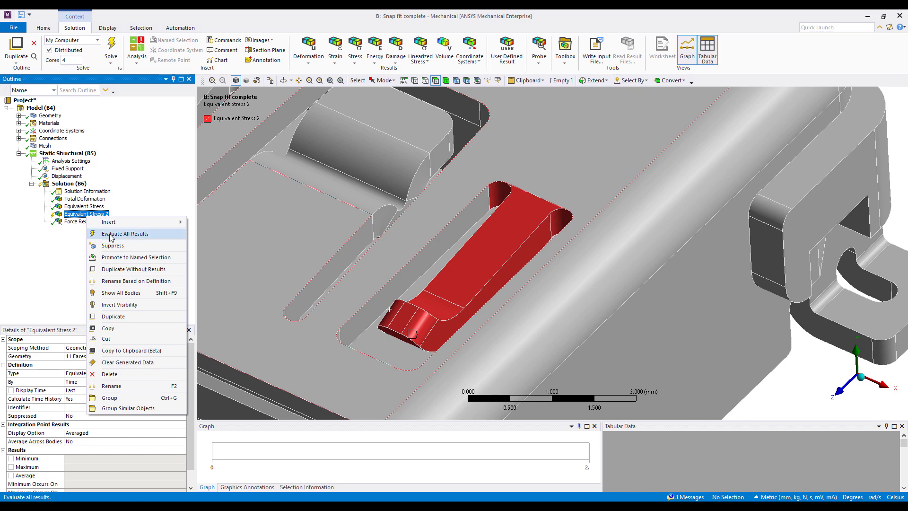
click(111, 234)
middle_drag(577, 293, 547, 300)
scroll(615, 214, up, 3)
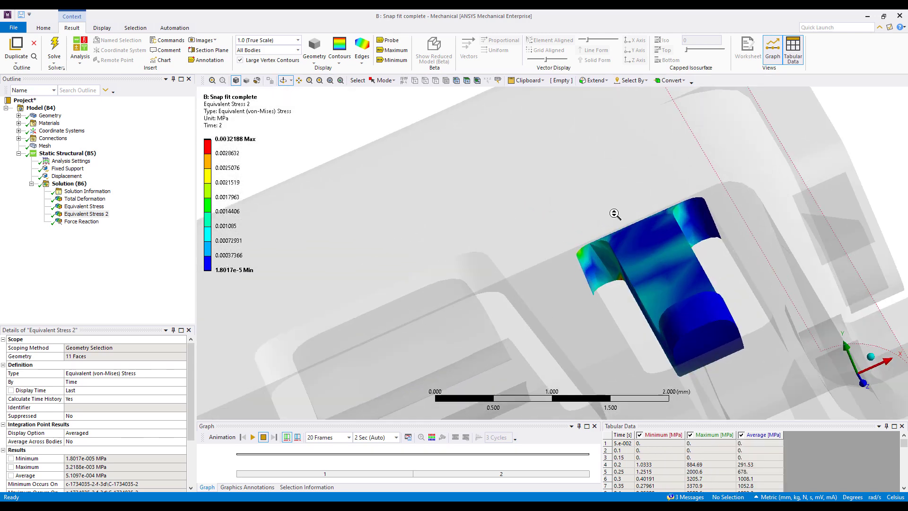
scroll(615, 213, up, 5)
middle_drag(620, 223, 633, 245)
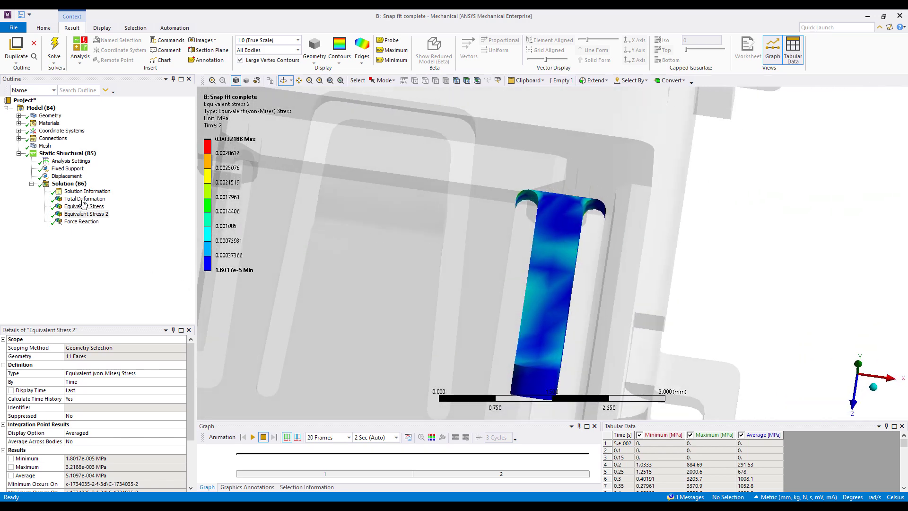
Select the mesh element faces at the inner corner of the snap arm's rounded slot end for a new solution result.
click(75, 185)
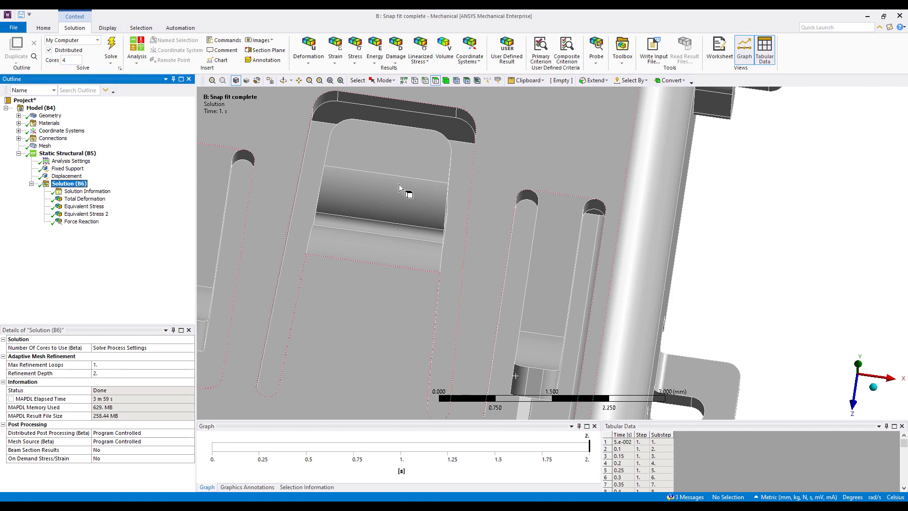
click(466, 81)
scroll(610, 162, up, 6)
ctrl+middle_drag(619, 153, 587, 294)
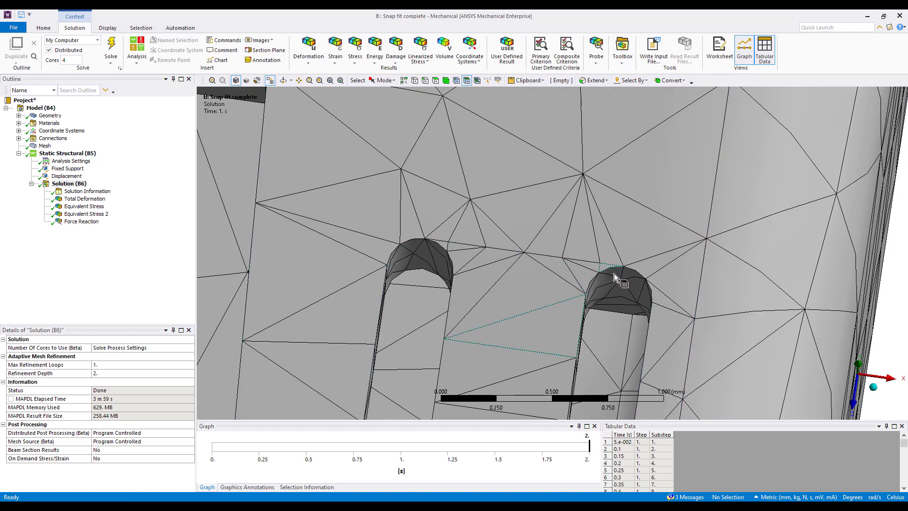
drag(618, 275, 596, 281)
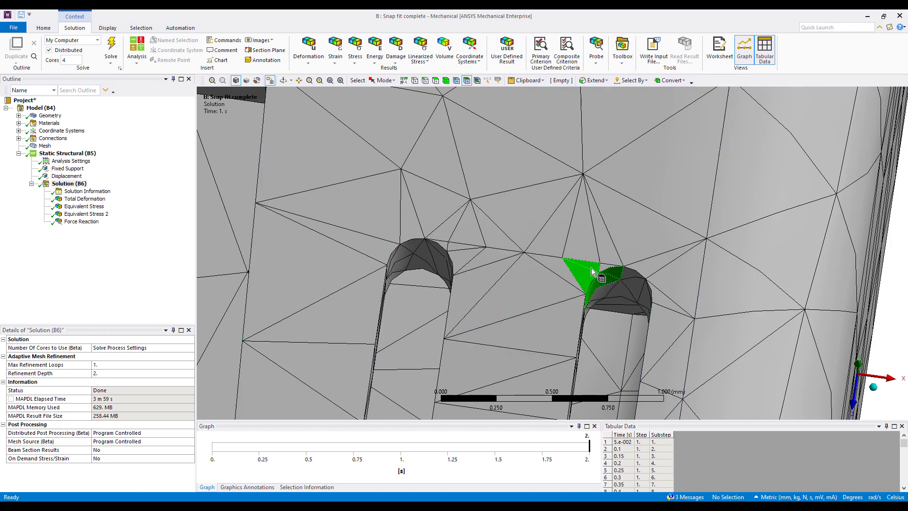
Insert an Equivalent (von-Mises) strain result scoped to the selected element faces and evaluate it.
right_click(590, 273)
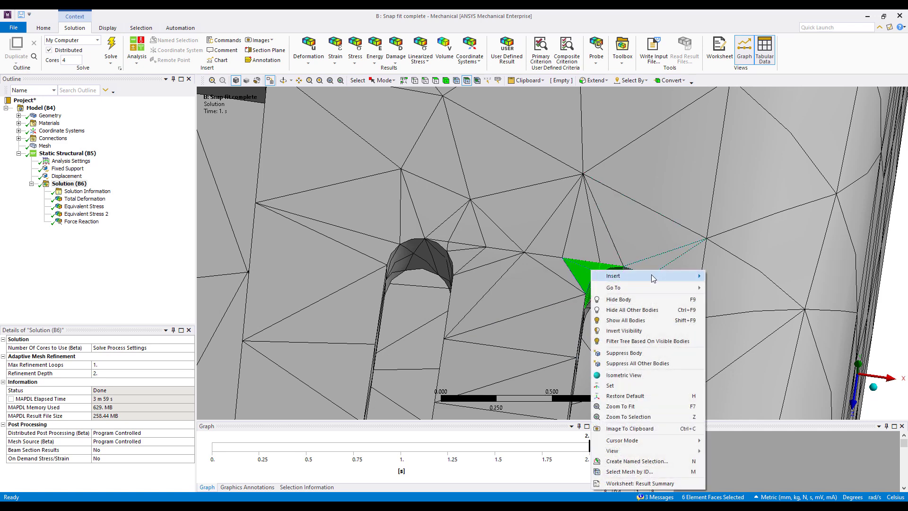
mouse_move(658, 277)
mouse_move(756, 290)
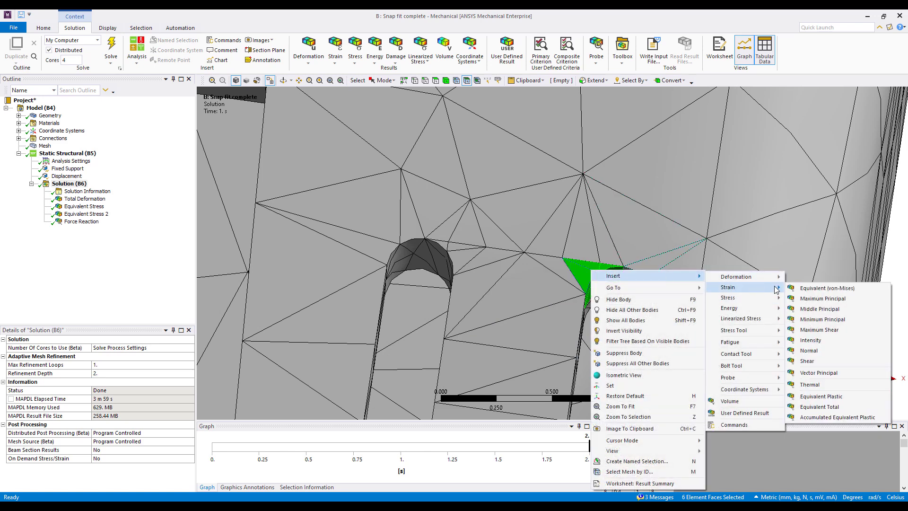
click(818, 289)
right_click(98, 223)
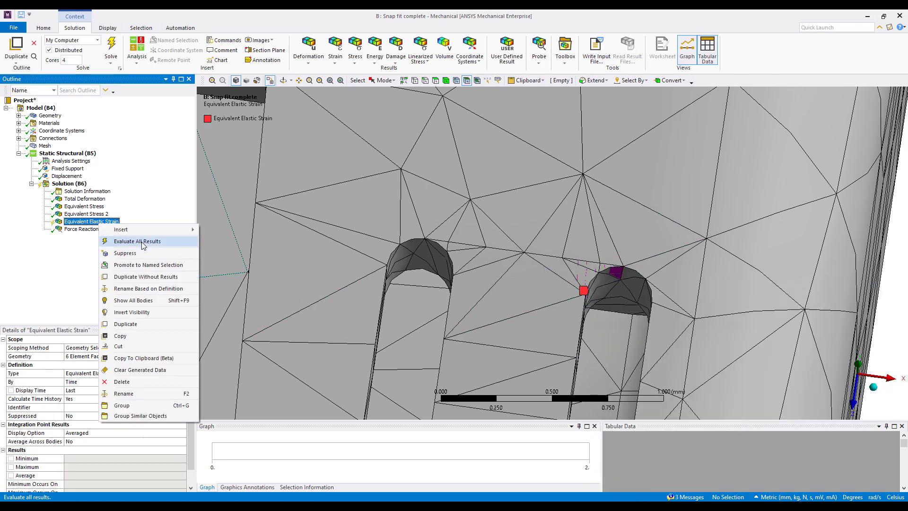
click(144, 241)
drag(635, 315, 517, 178)
scroll(543, 259, down, 5)
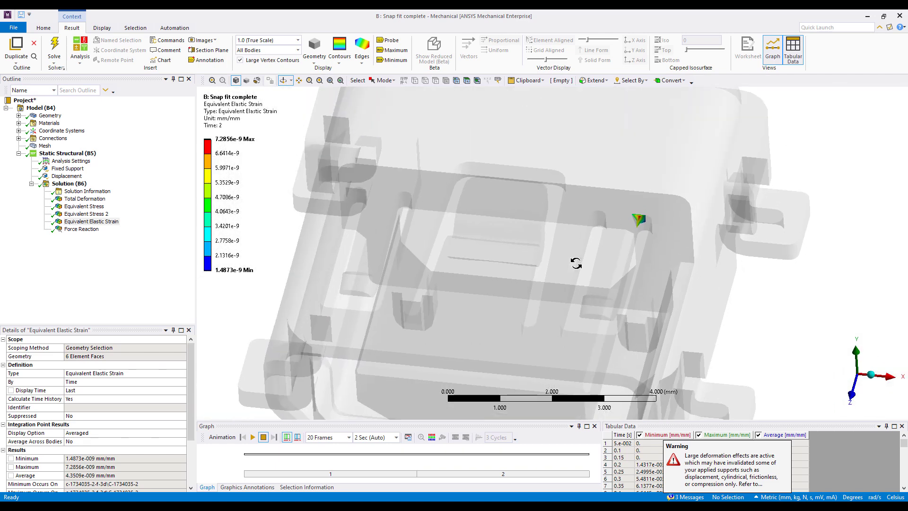
Create local maximum probes on the all-bodies Equivalent Stress result and review them on both snap arms and in the annotations table.
click(90, 206)
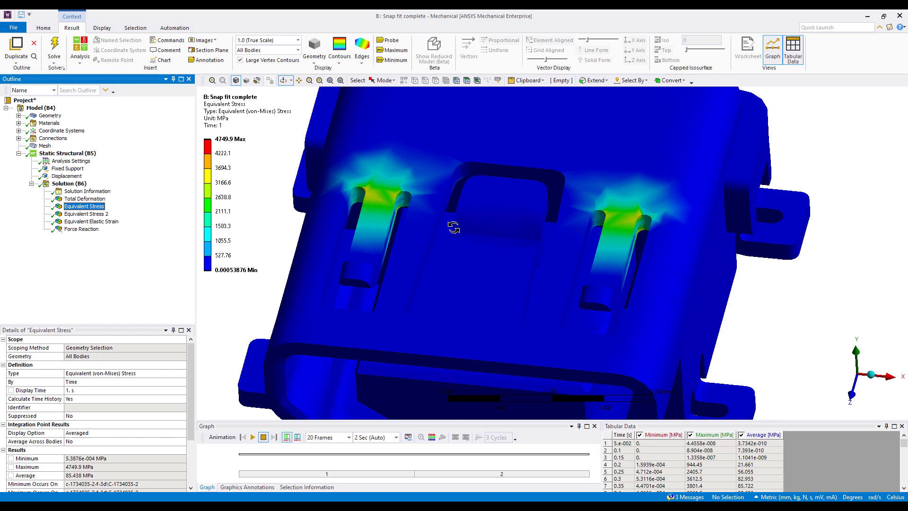
right_click(377, 207)
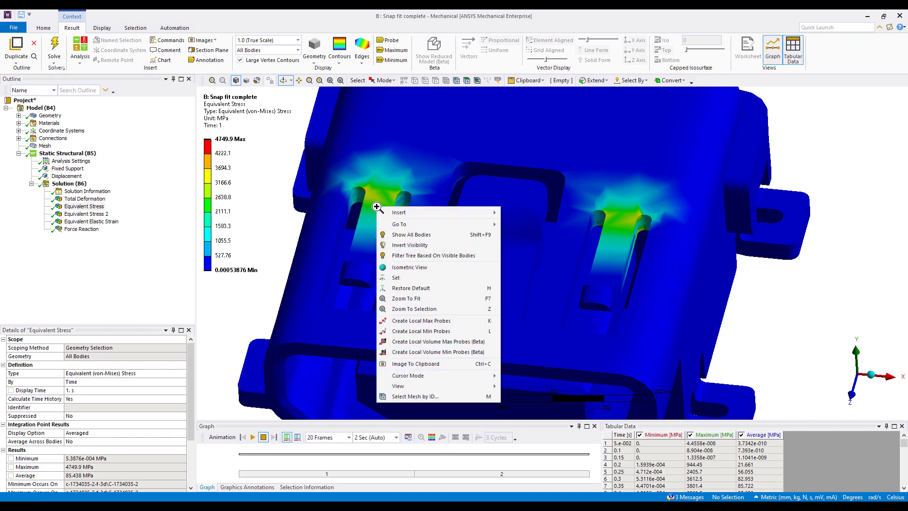
click(433, 322)
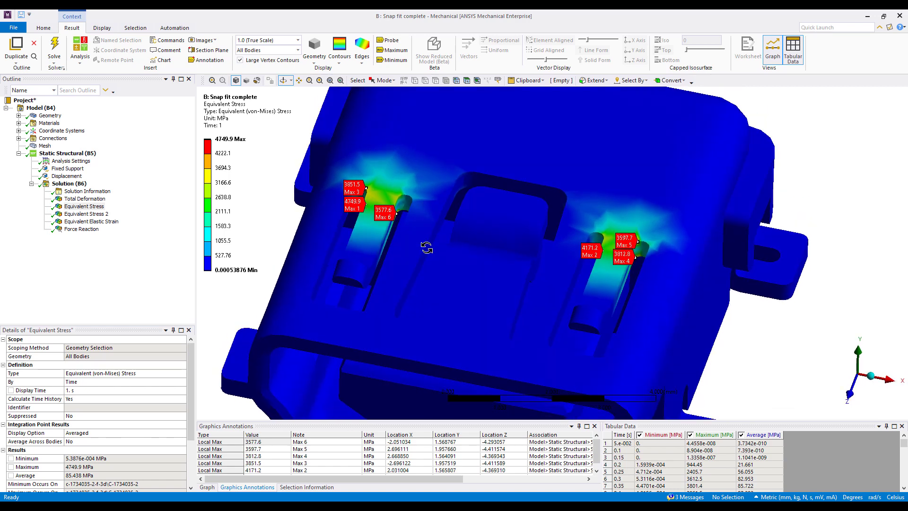
scroll(386, 254, up, 5)
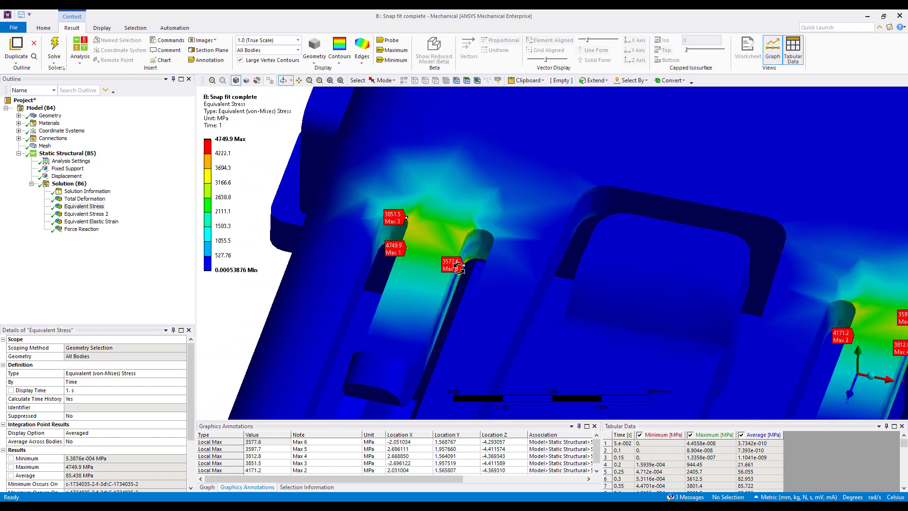
drag(459, 267, 516, 278)
drag(580, 302, 735, 233)
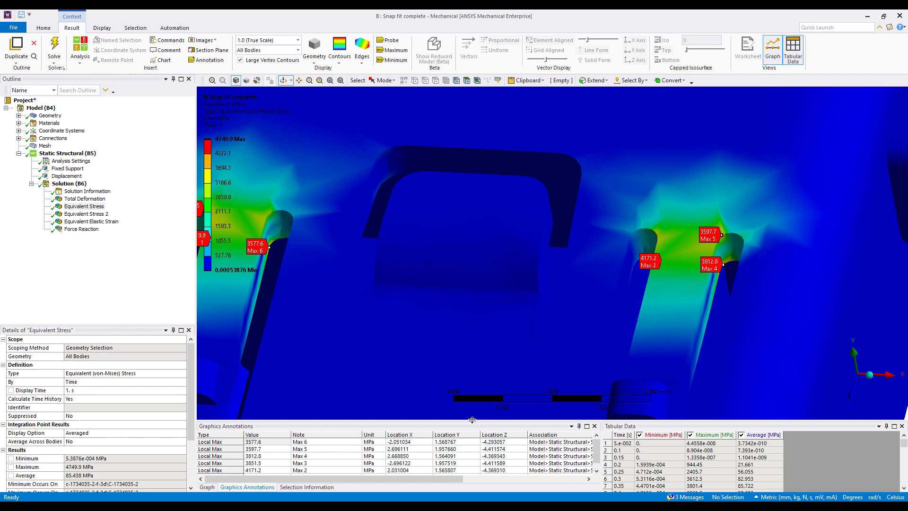
drag(474, 374, 474, 375)
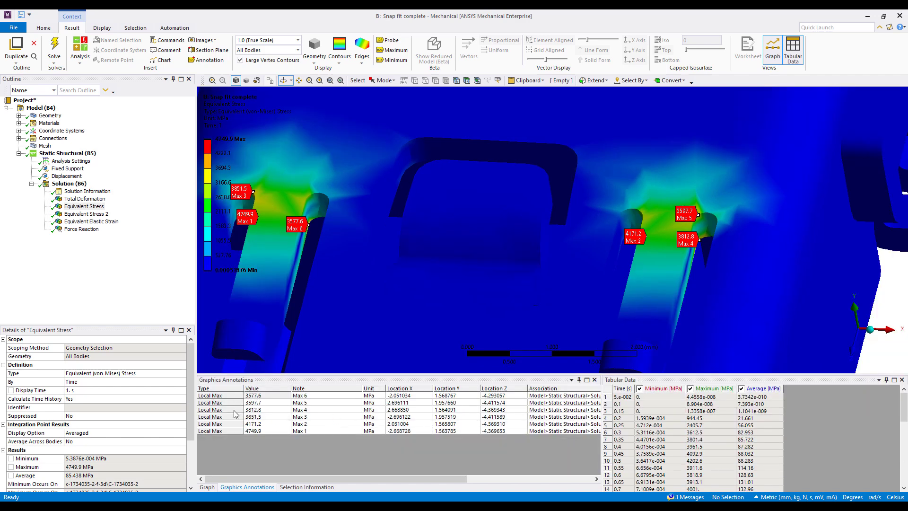
shift+middle_drag(492, 242, 516, 299)
drag(516, 300, 585, 301)
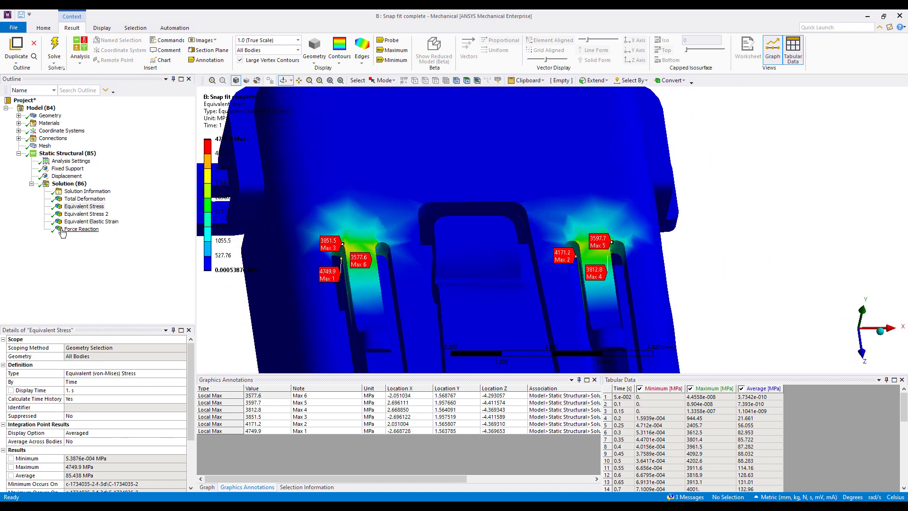
Create local maximum probes on the snap arm's Equivalent Stress 2 result and highlight its Max 1 entry in the enlarged annotations table.
click(85, 214)
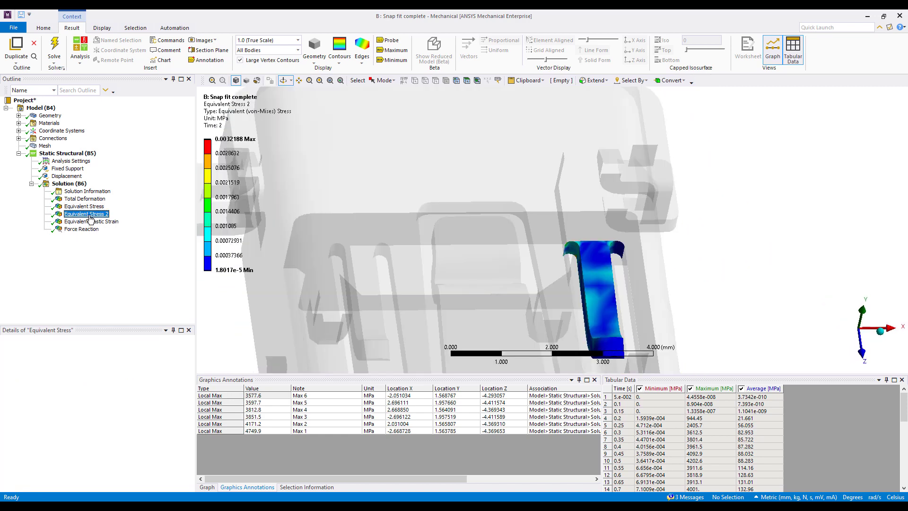
right_click(597, 266)
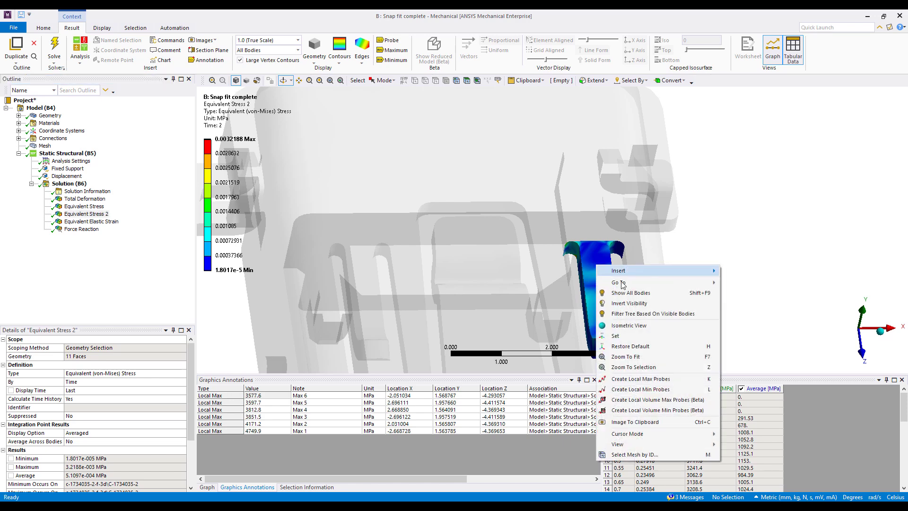
click(643, 379)
scroll(618, 207, up, 6)
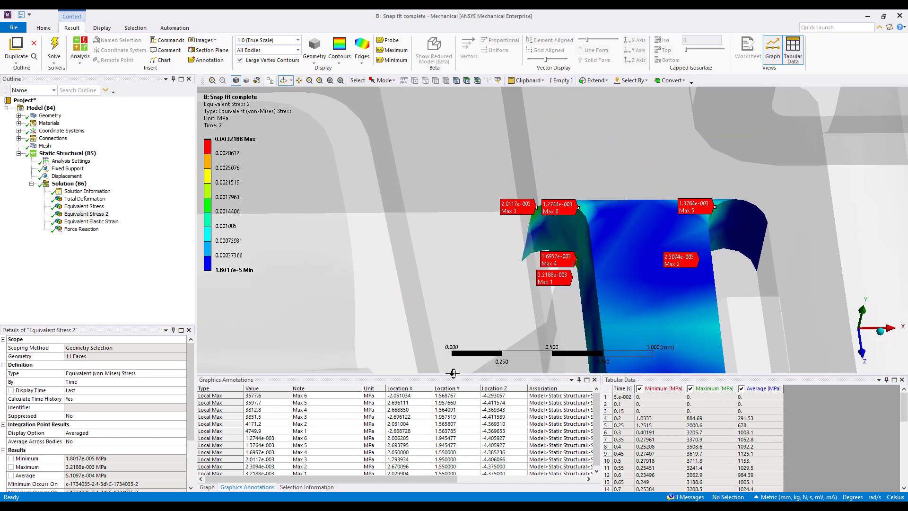
drag(453, 374, 453, 318)
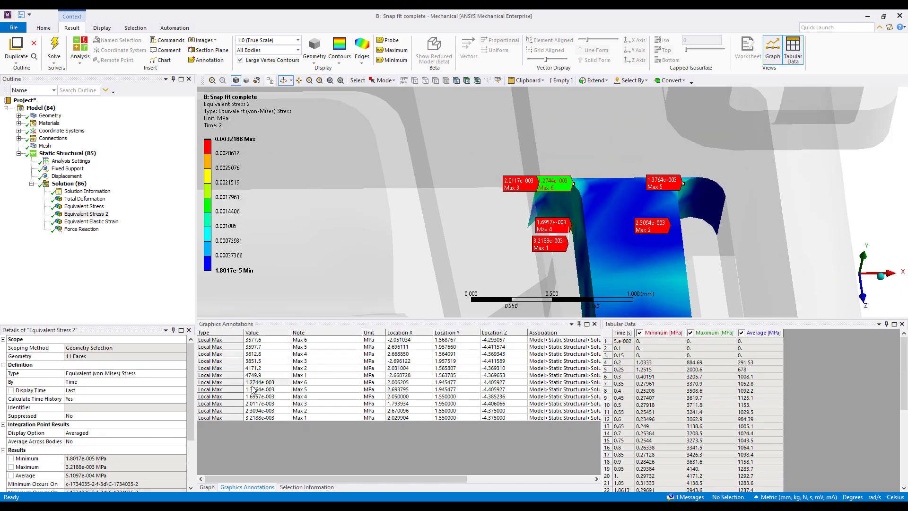
click(254, 418)
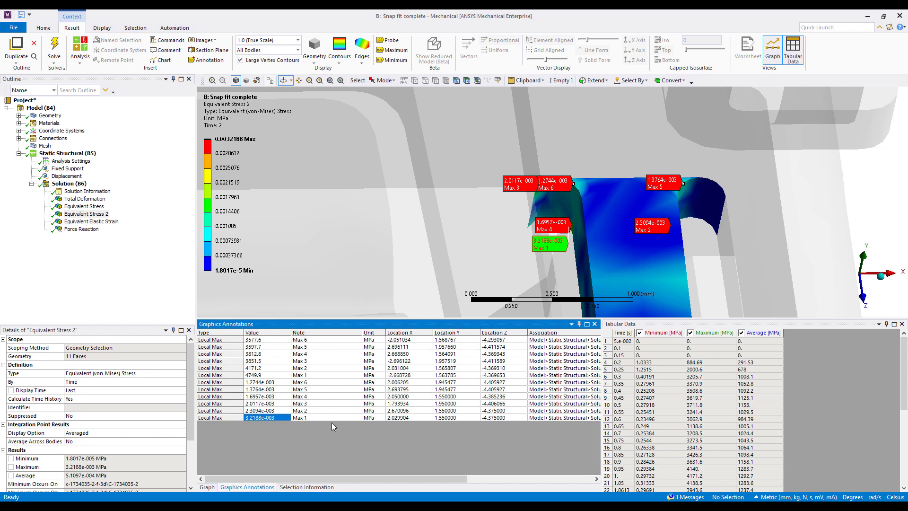
Move the Max 1, Max 4 and Max 6 probe labels apart and add local minimum probes to the snap arm result.
drag(551, 246, 428, 215)
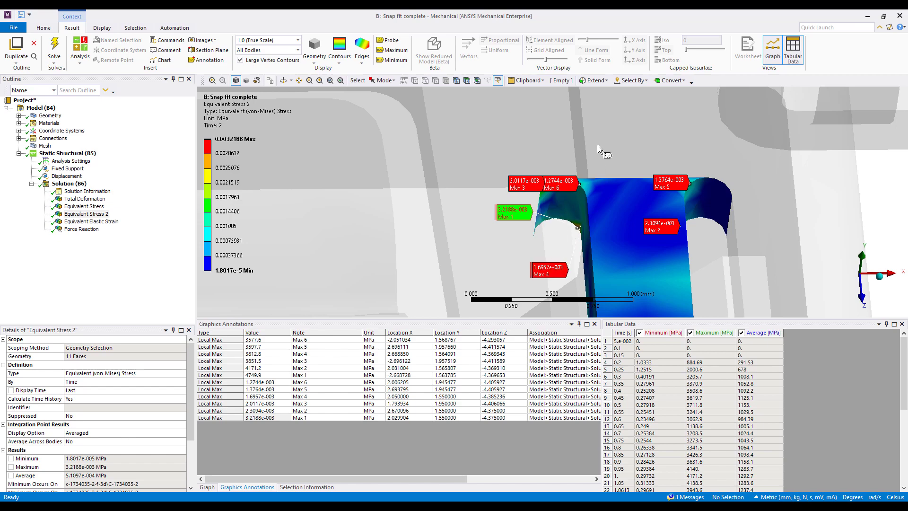
middle_drag(598, 149, 628, 196)
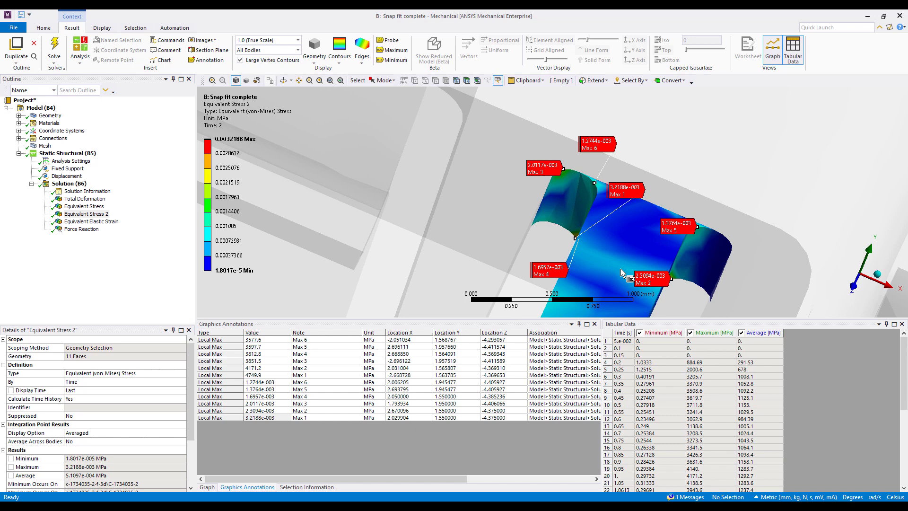
middle_drag(661, 274, 617, 167)
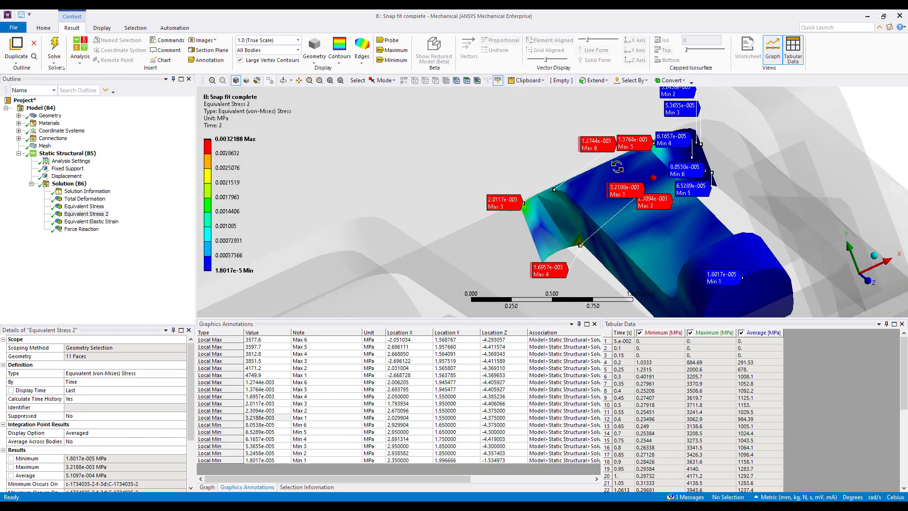
scroll(615, 184, down, 8)
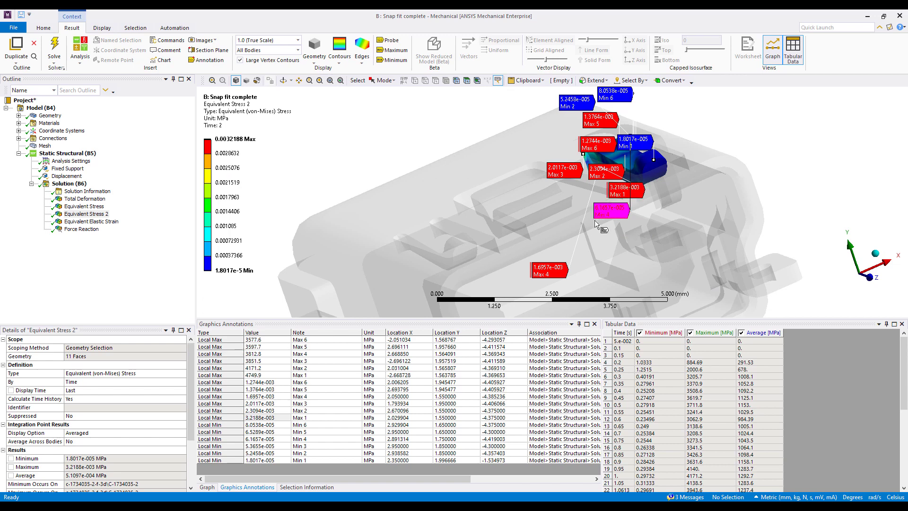
scroll(596, 225, down, 4)
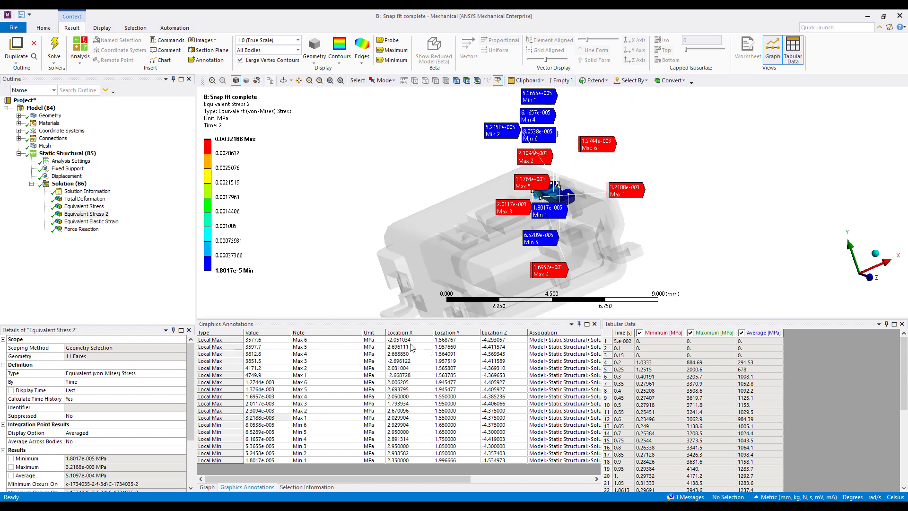
Delete all local maximum and minimum probe annotations and shrink the annotations pane.
mouse_move(410, 340)
mouse_down()
mouse_move(395, 468)
mouse_move(397, 461)
mouse_up()
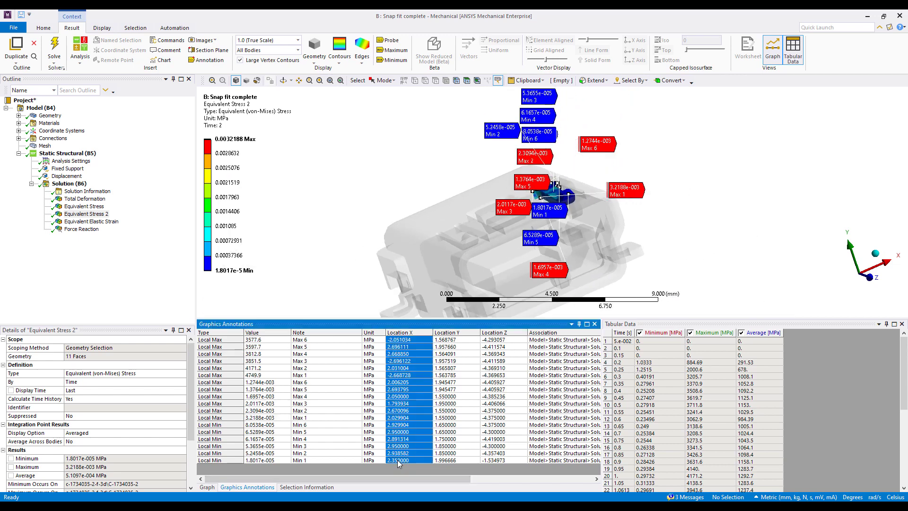
right_click(397, 460)
click(426, 432)
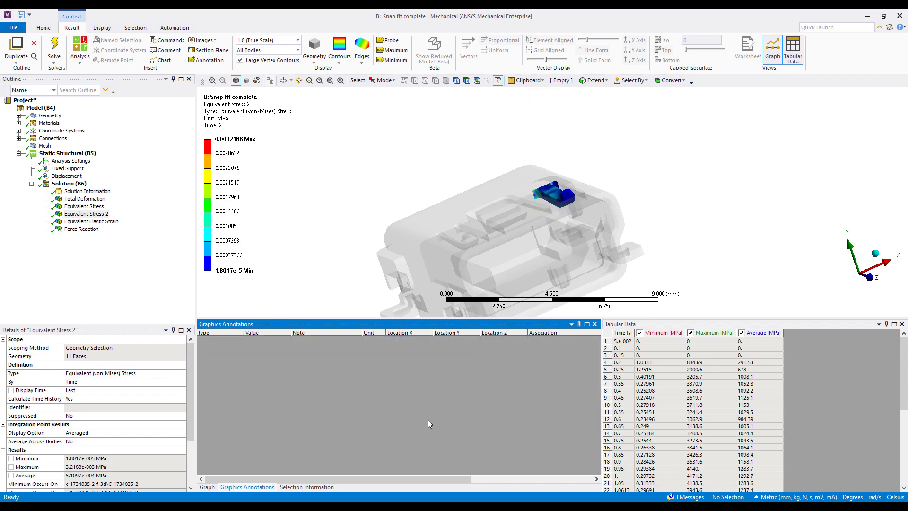
ctrl+middle_drag(516, 214, 521, 208)
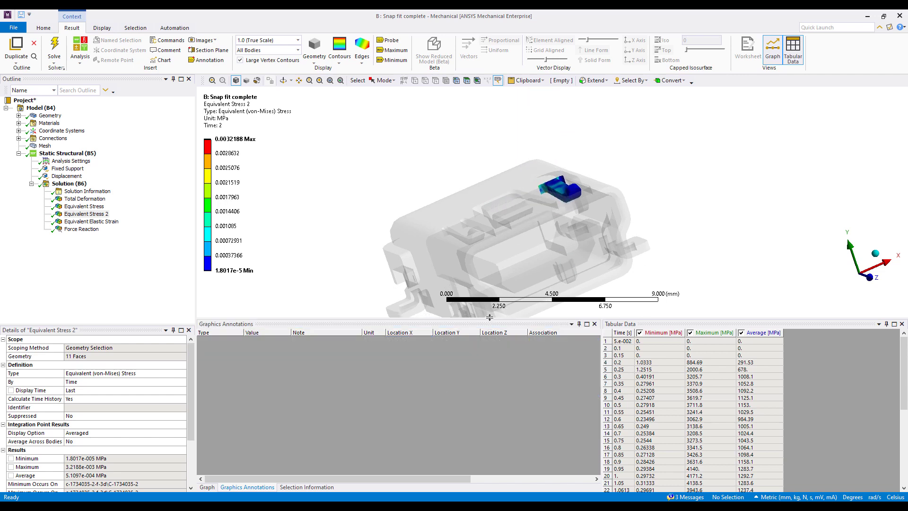
drag(489, 318, 492, 386)
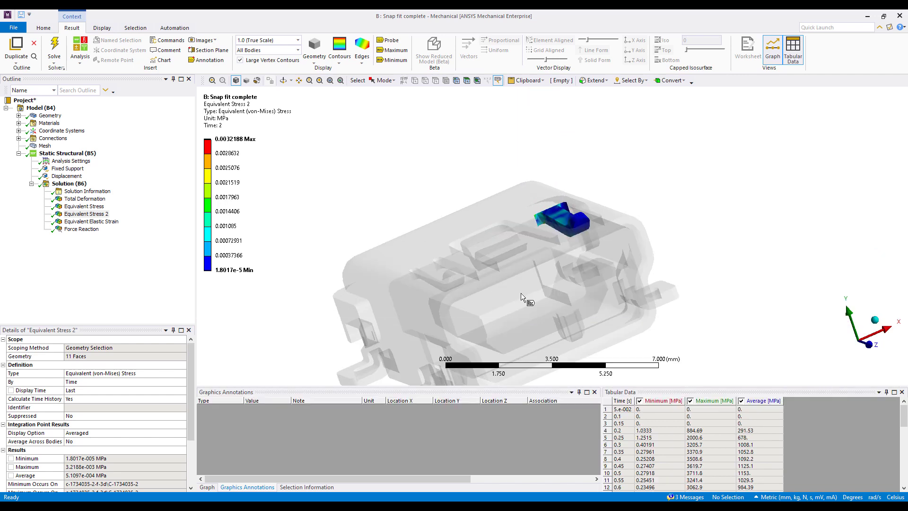
Place five manual result probes around the high-stress corner where the snap arm meets the rounded slot end.
click(391, 40)
scroll(549, 212, up, 10)
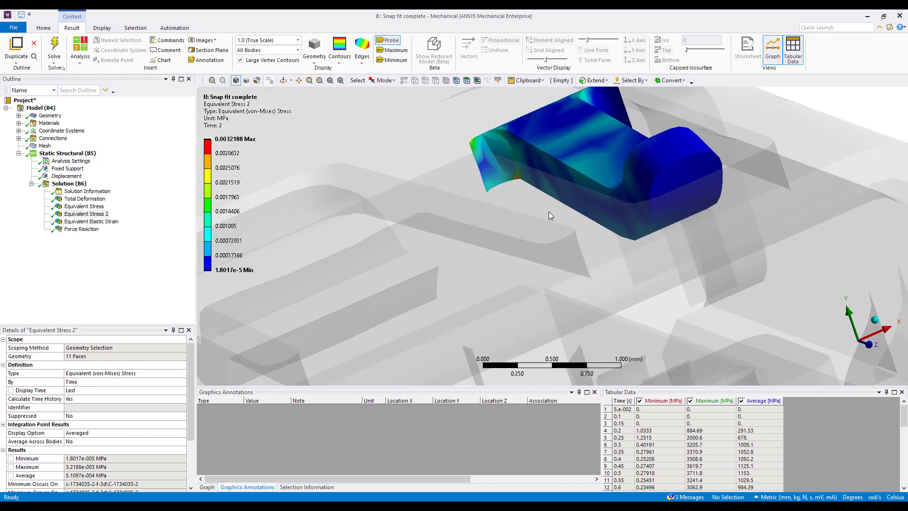
scroll(533, 129, up, 5)
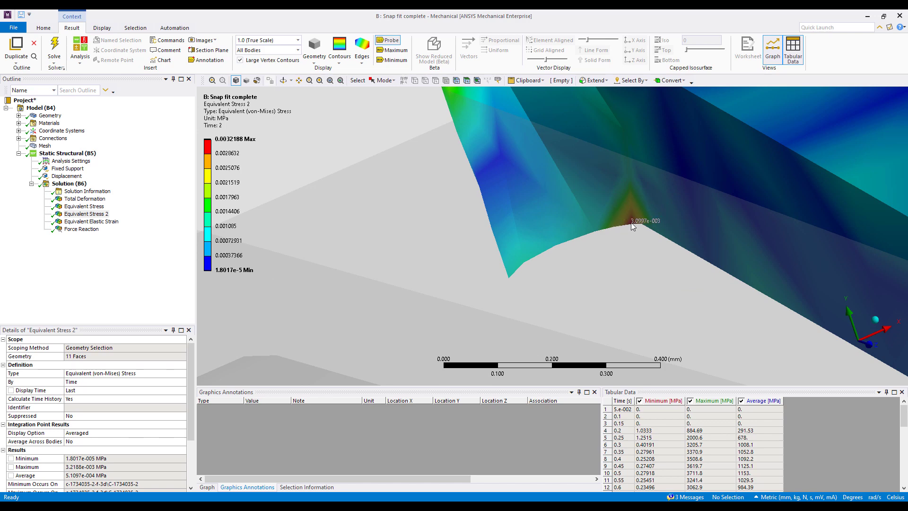
click(631, 222)
click(646, 215)
click(616, 200)
click(602, 152)
click(658, 143)
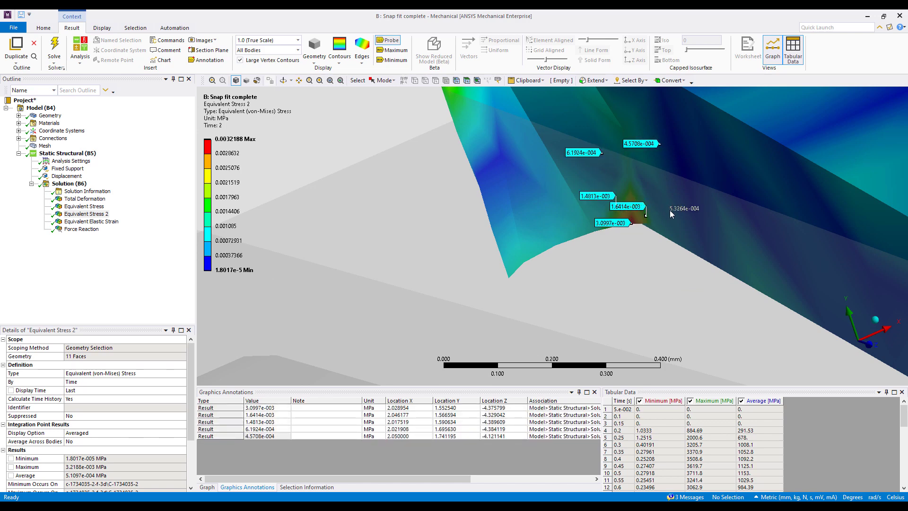
Delete all five manual result probes from the snap arm's Equivalent Stress 2 result.
scroll(673, 316, down, 4)
middle_drag(673, 317, 612, 258)
middle_drag(478, 378, 435, 203)
right_click(440, 414)
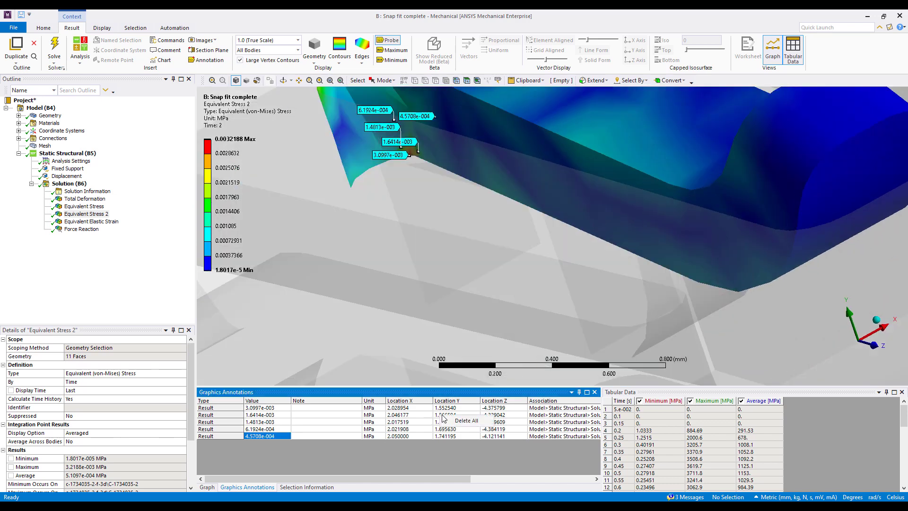
click(462, 422)
Place three manual result probes around the snap arm's root at the rounded slot end.
shift+middle_drag(458, 264, 459, 343)
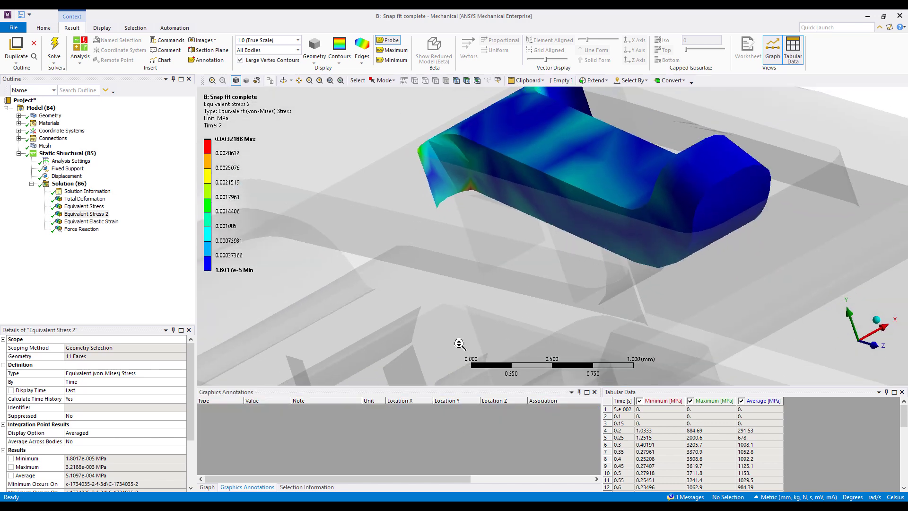
click(465, 184)
click(475, 175)
click(467, 157)
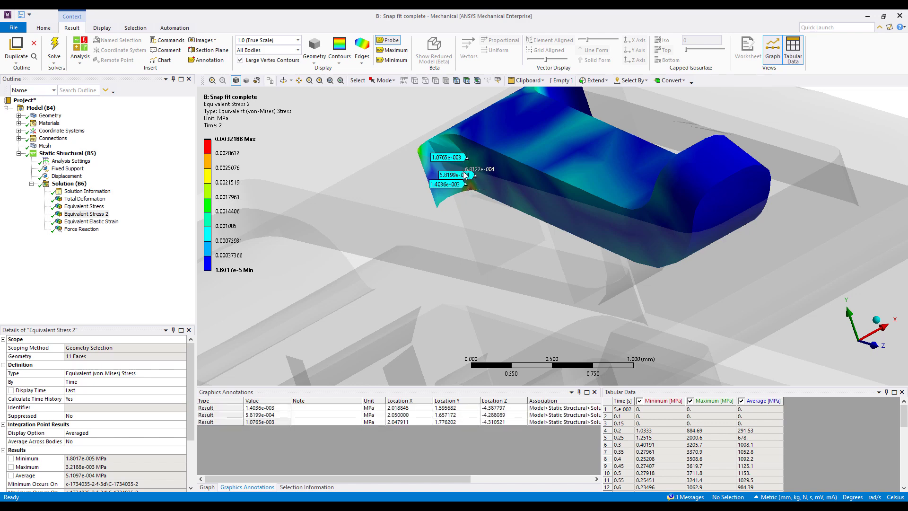
Delete only the second of the three probes from the annotations table.
click(422, 415)
right_click(423, 415)
click(455, 429)
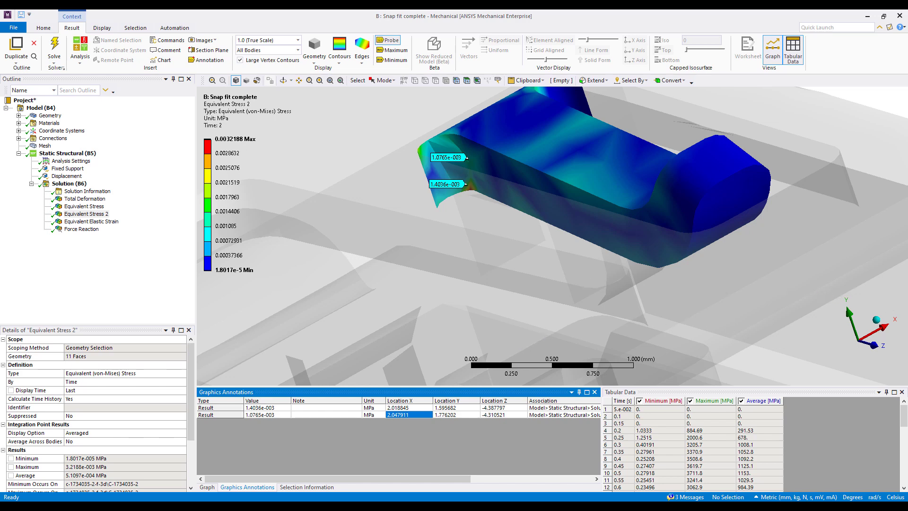
Show the all-bodies Equivalent Stress result in a front view and cut it with a new vertical section plane through one snap arm.
click(84, 206)
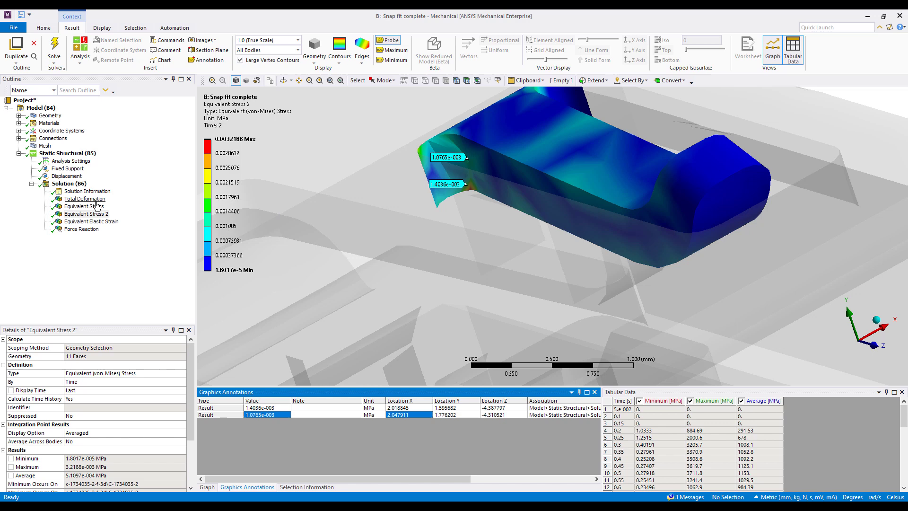
scroll(583, 240, down, 4)
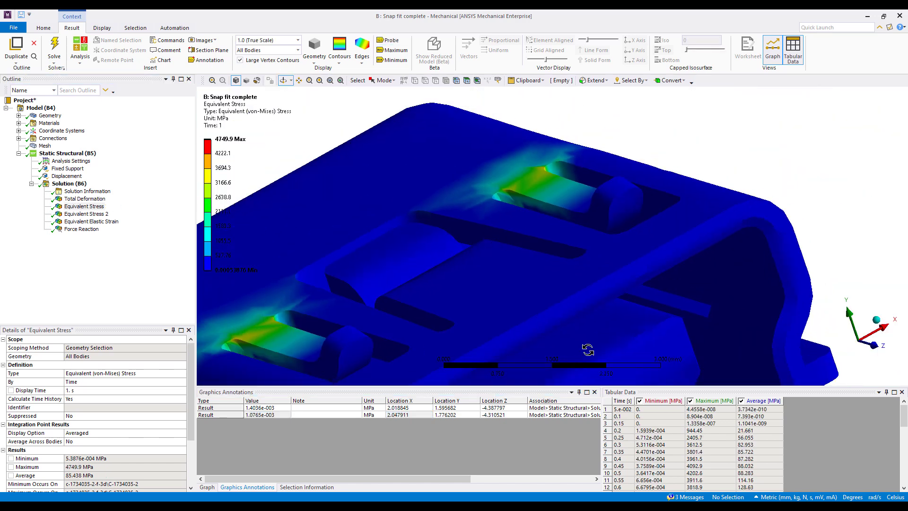
click(878, 350)
scroll(813, 324, up, 5)
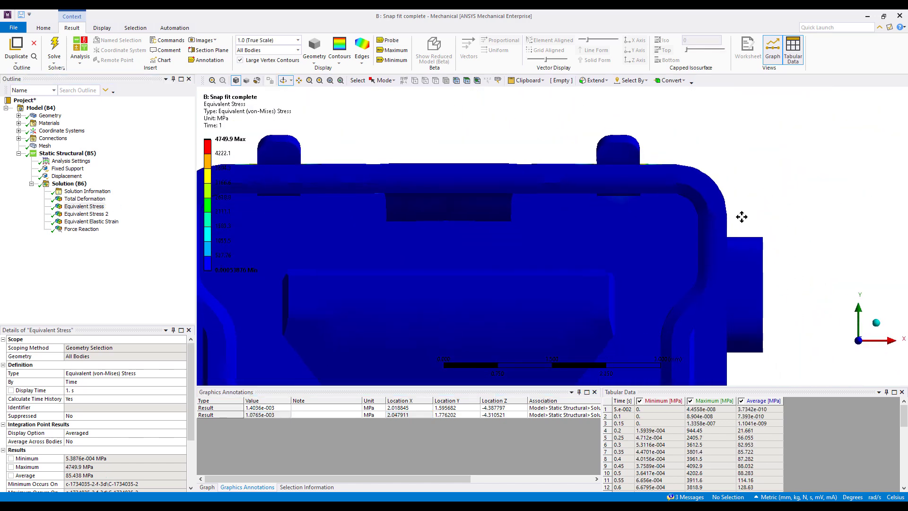
scroll(596, 255, down, 4)
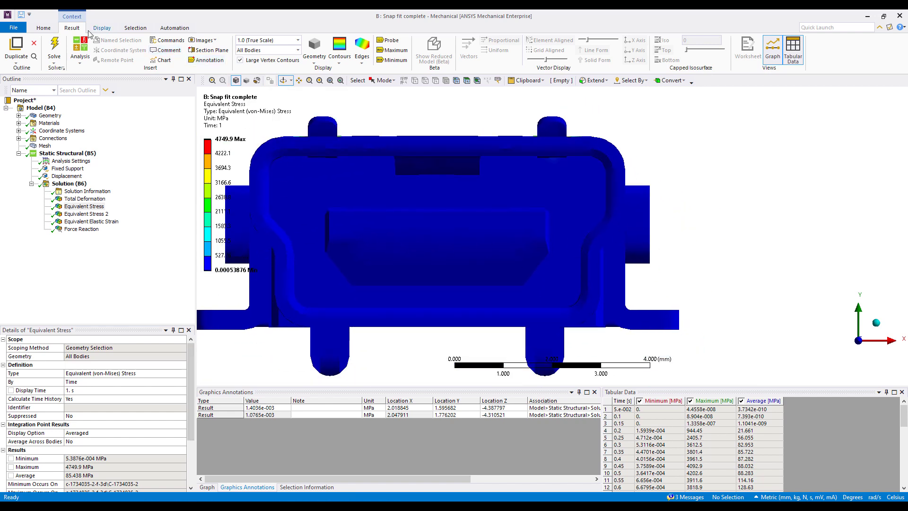
click(209, 50)
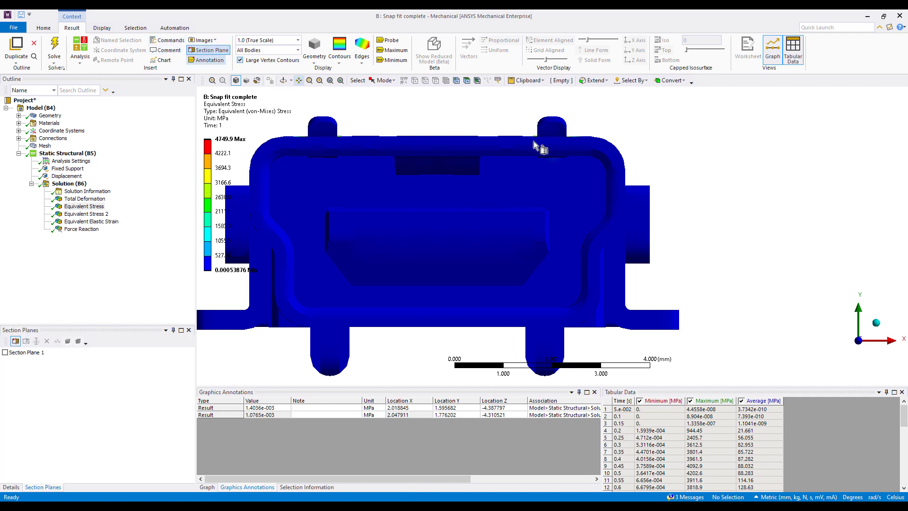
drag(553, 105, 546, 379)
middle_drag(661, 265, 637, 296)
shift+middle_drag(637, 295, 631, 28)
shift+middle_drag(653, 166, 611, 265)
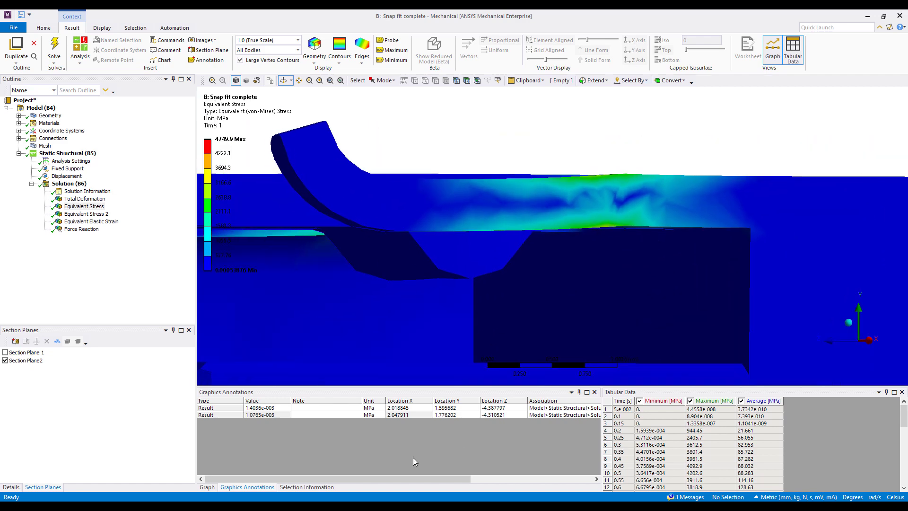
Animate the sectioned Equivalent Stress result, examine the stress through the snap arm's thickness, and stop the playback.
click(208, 487)
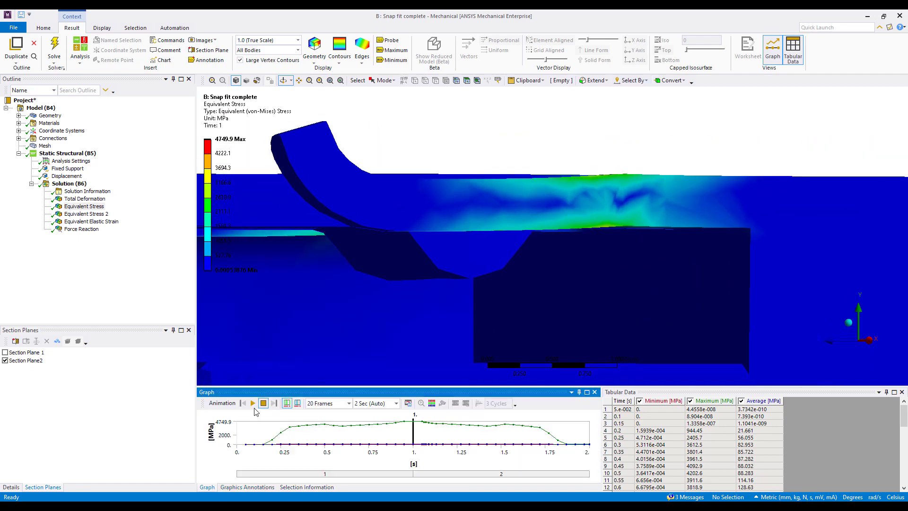
click(253, 403)
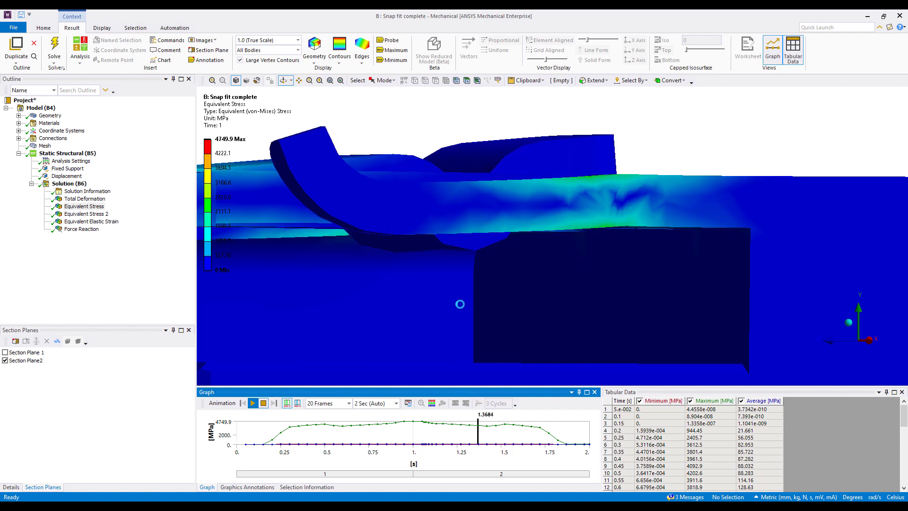
middle_drag(520, 270, 467, 275)
right_click(467, 275)
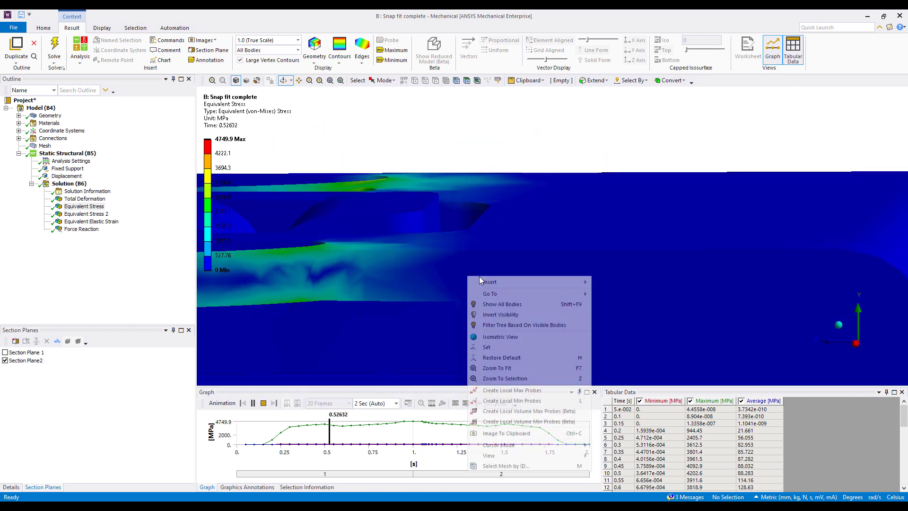
click(522, 305)
drag(519, 209, 515, 356)
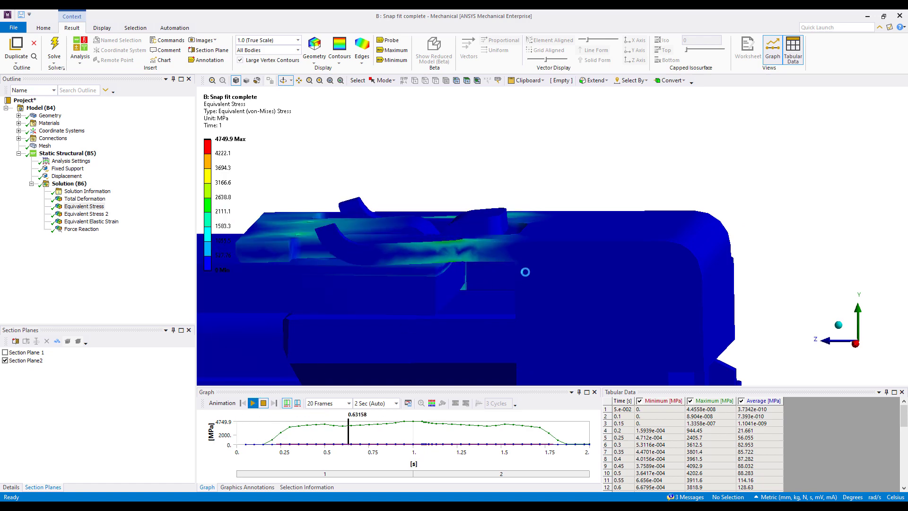
mouse_move(509, 278)
mouse_down()
mouse_move(509, 286)
mouse_move(530, 271)
mouse_move(511, 294)
mouse_move(524, 269)
mouse_move(537, 317)
mouse_move(556, 194)
mouse_move(584, 257)
mouse_move(604, 169)
mouse_move(517, 189)
mouse_up()
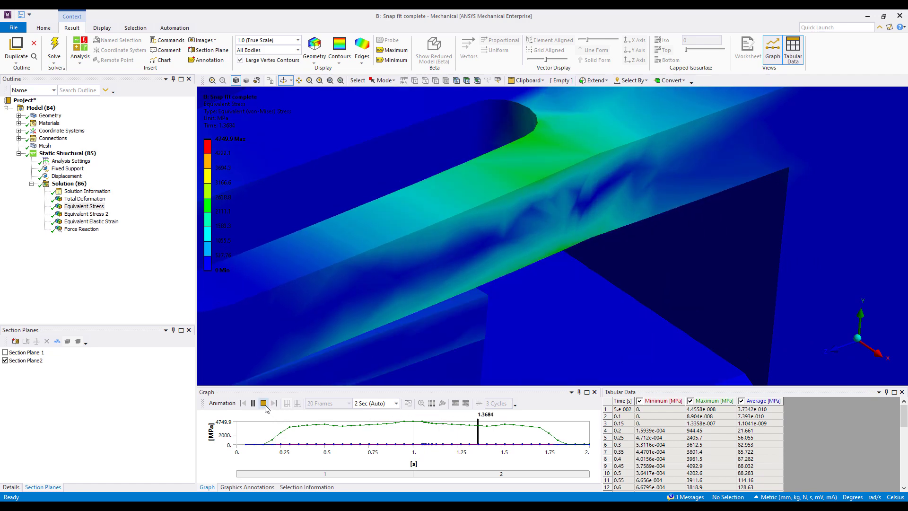
scroll(515, 222, down, 5)
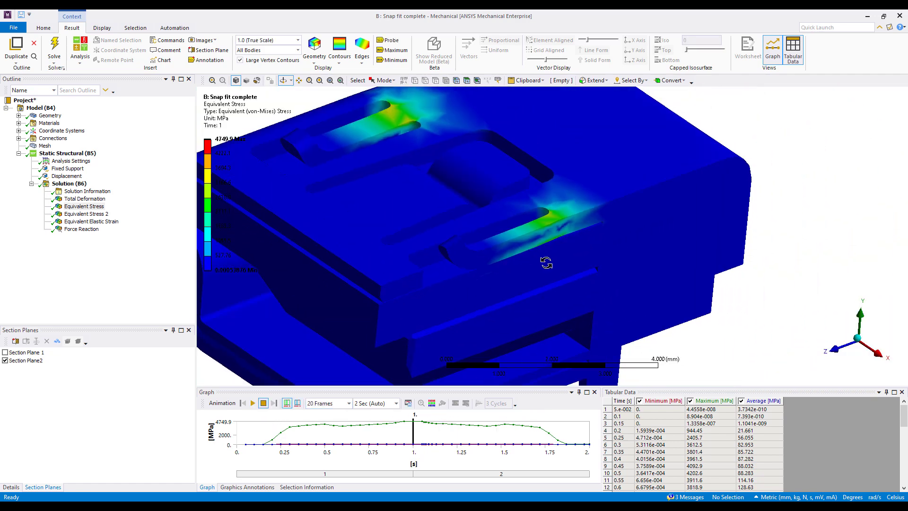
Turn off Section Plane2 to show the whole connector again.
drag(547, 263, 638, 232)
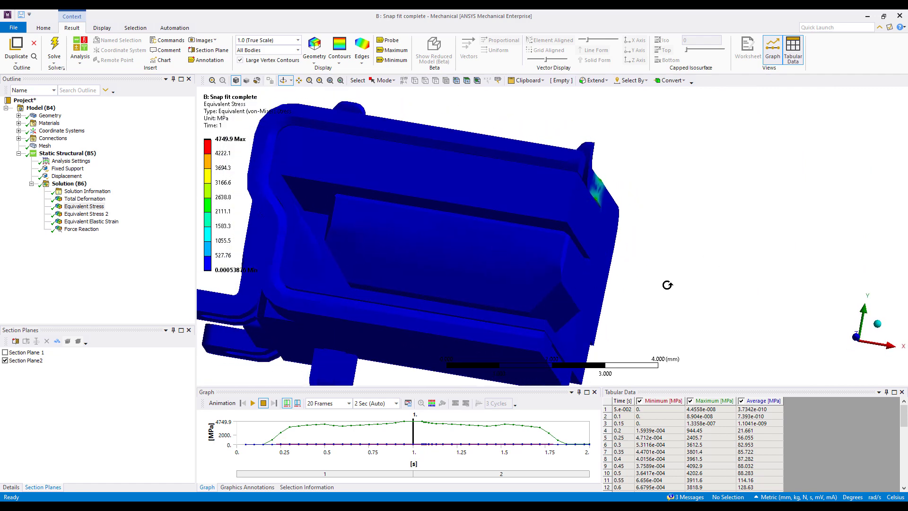
click(5, 361)
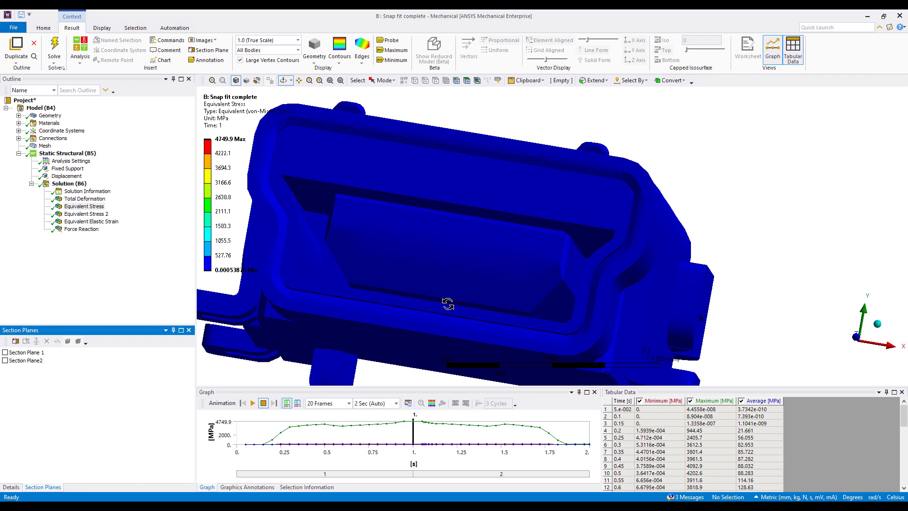
ctrl+middle_drag(541, 289, 545, 291)
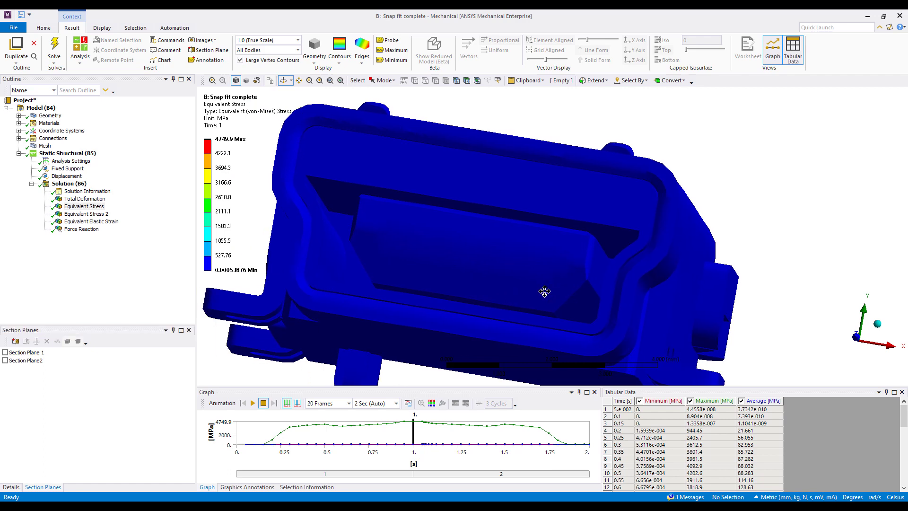
click(47, 116)
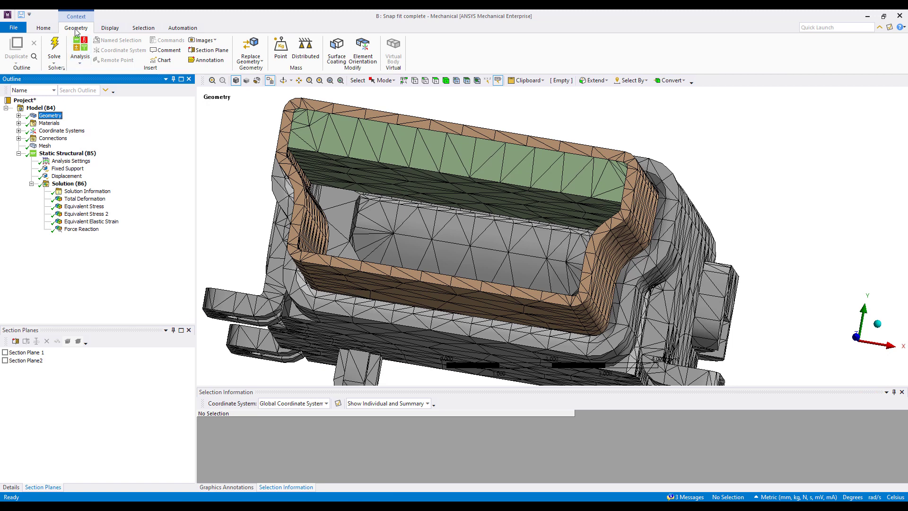
click(42, 108)
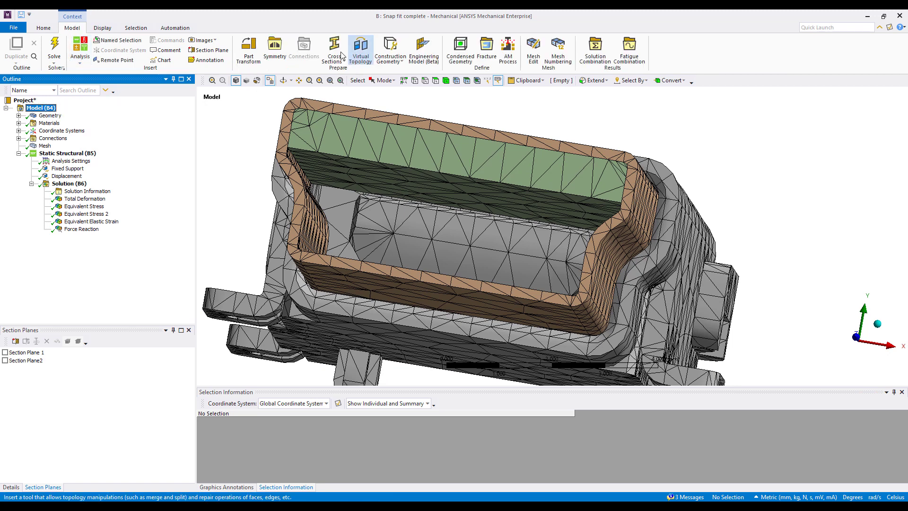
click(391, 53)
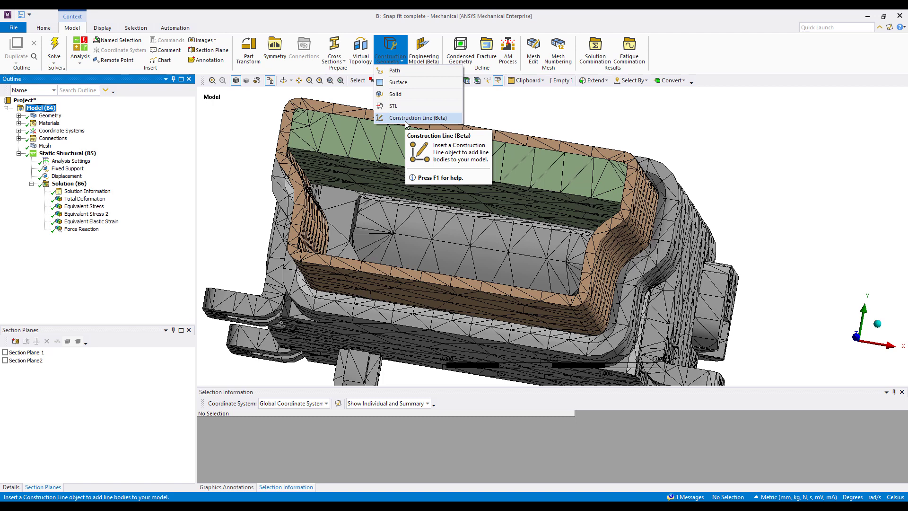
Select the flat top face of the snap arm and insert a coordinate system with its origin on that face.
middle_drag(756, 170, 648, 184)
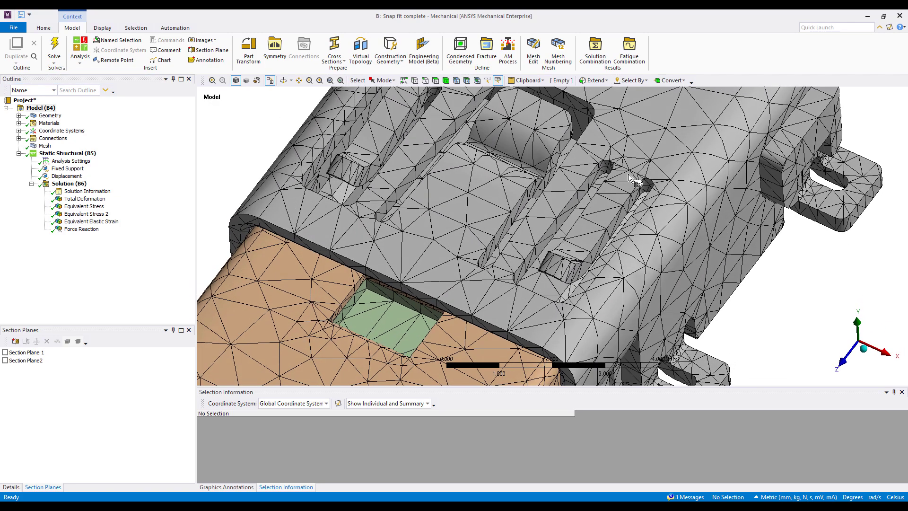
click(437, 81)
click(605, 216)
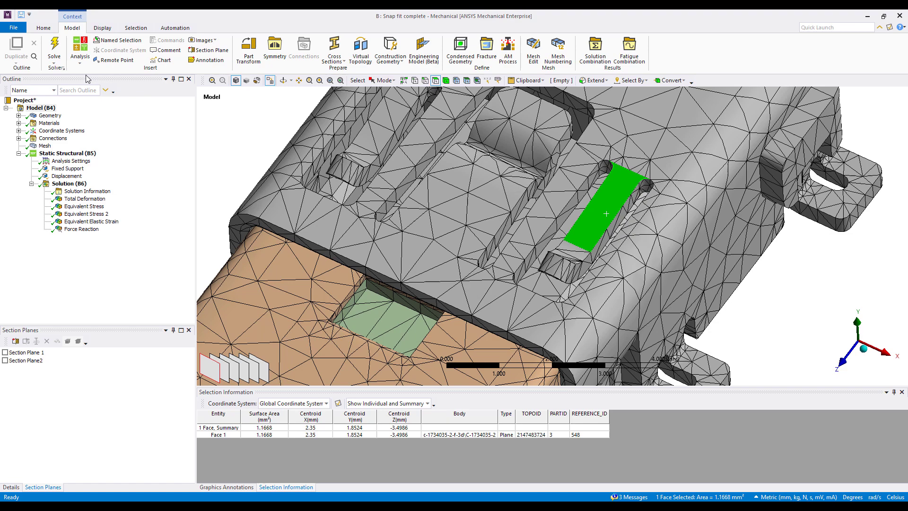
right_click(68, 135)
mouse_move(109, 137)
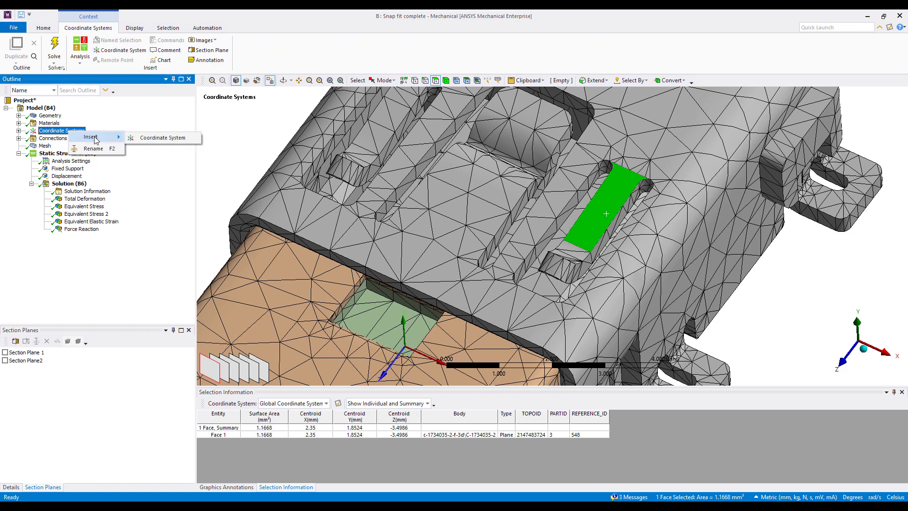
click(165, 141)
middle_drag(643, 212, 613, 192)
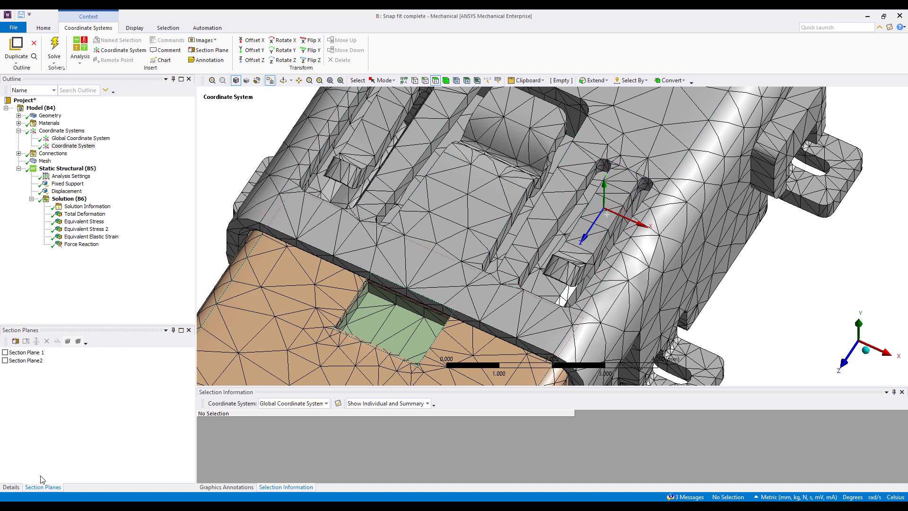
Add a Rotate Y transformation of 90° to the new coordinate system.
click(11, 487)
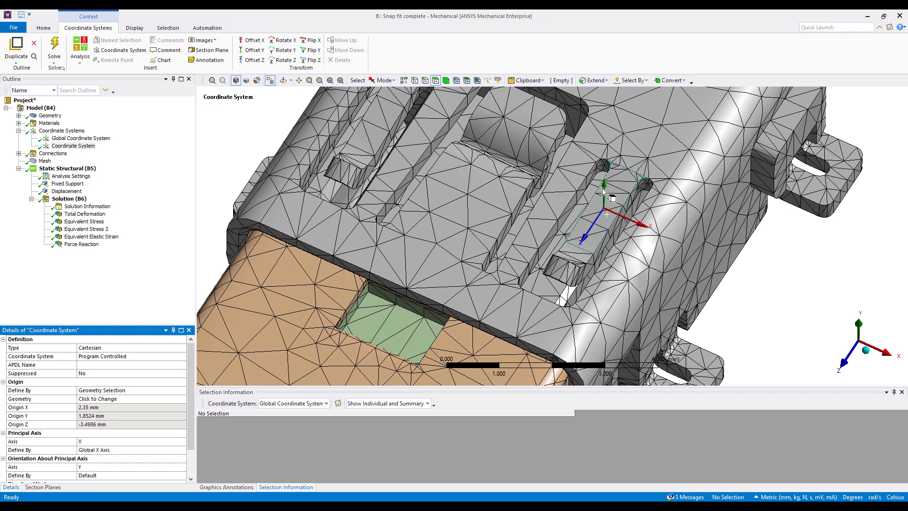
click(289, 51)
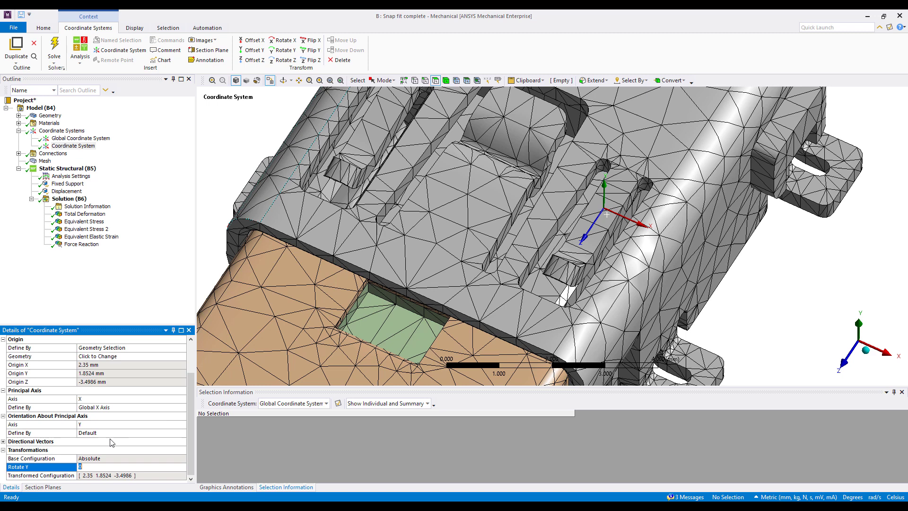
text(90)
key(Return)
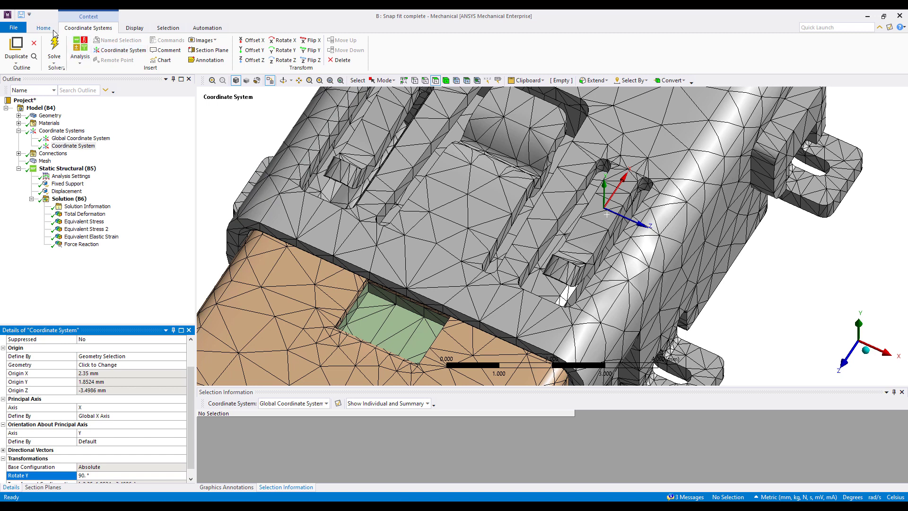
Insert a construction geometry surface based on the snap arm's coordinate system so that it slices lengthwise through the arm.
click(42, 108)
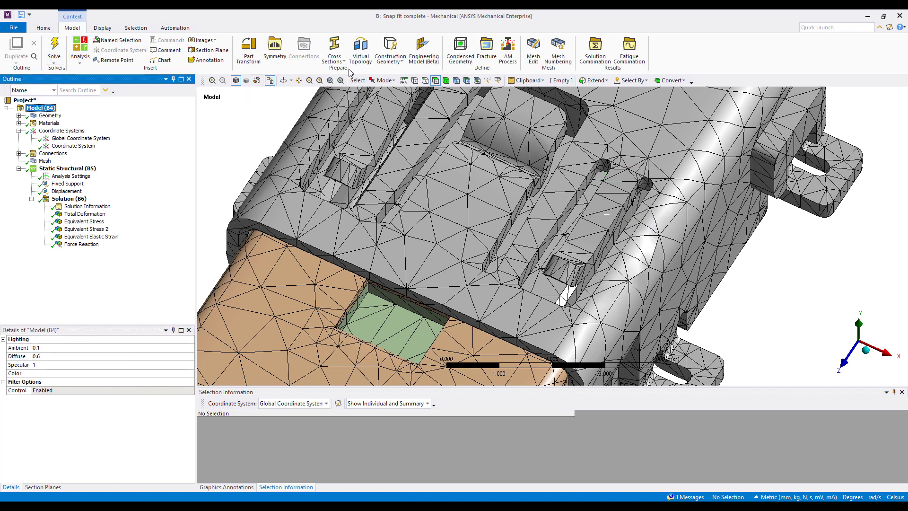
click(389, 57)
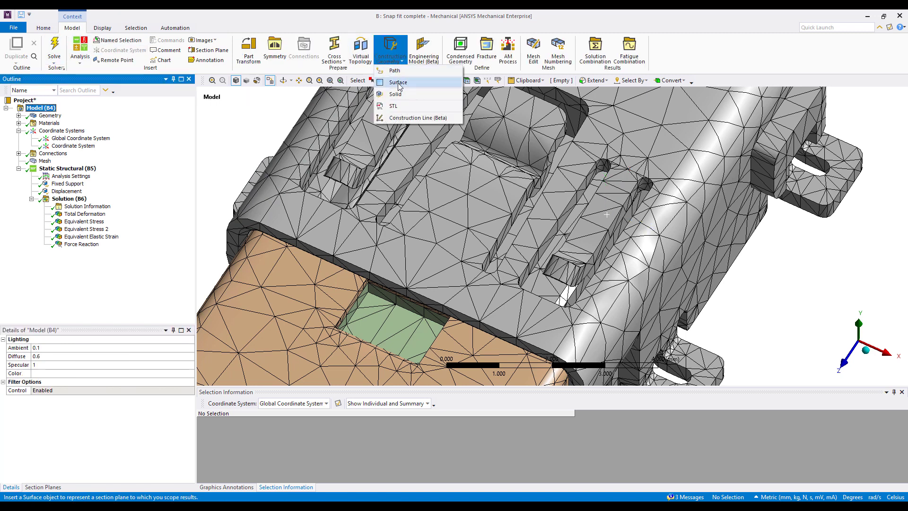
click(398, 83)
click(79, 362)
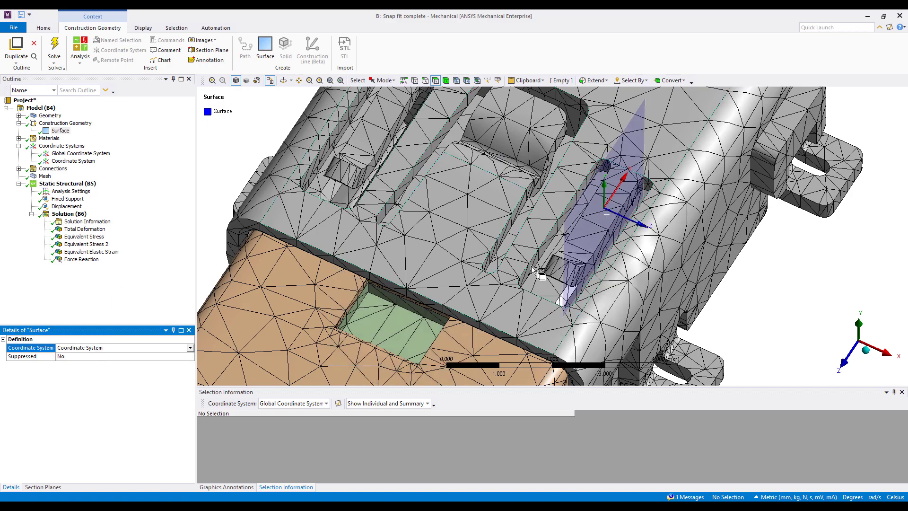
middle_drag(608, 239, 527, 209)
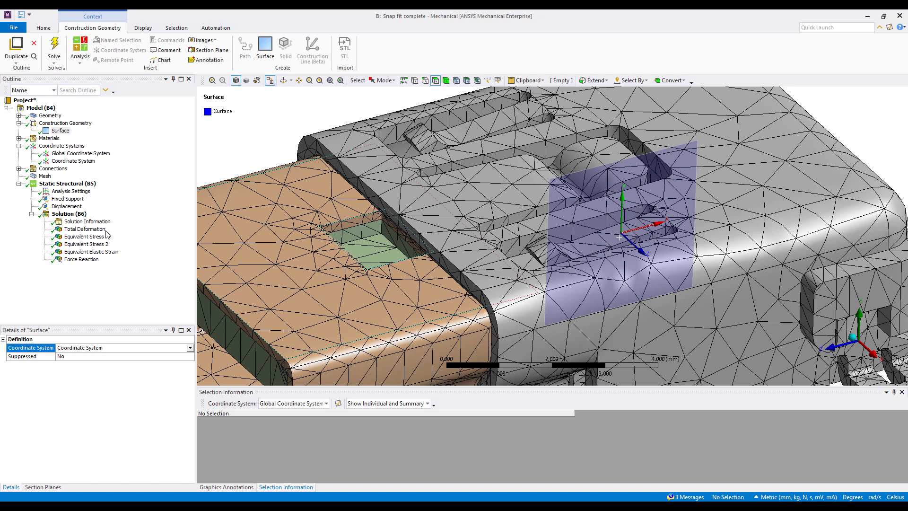
Insert another Equivalent (von-Mises) Stress result under the solution.
click(66, 214)
right_click(66, 215)
mouse_move(118, 222)
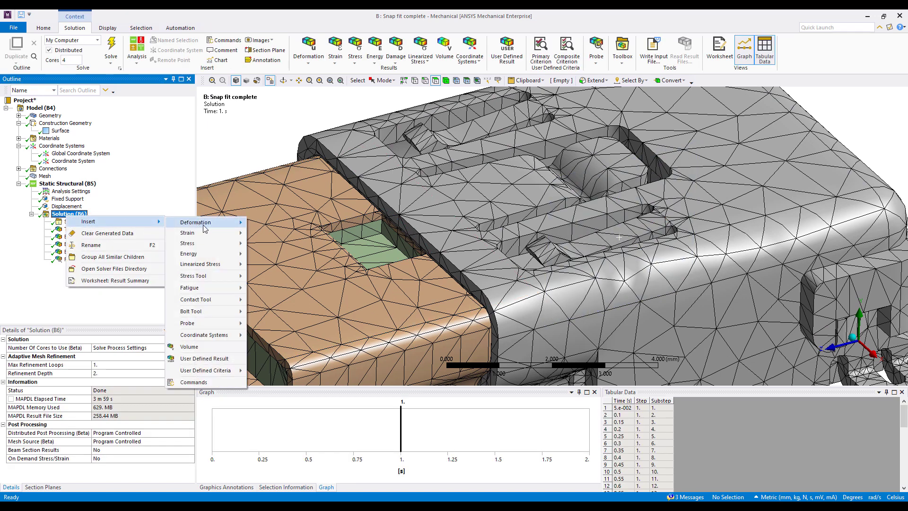
mouse_move(225, 248)
click(306, 244)
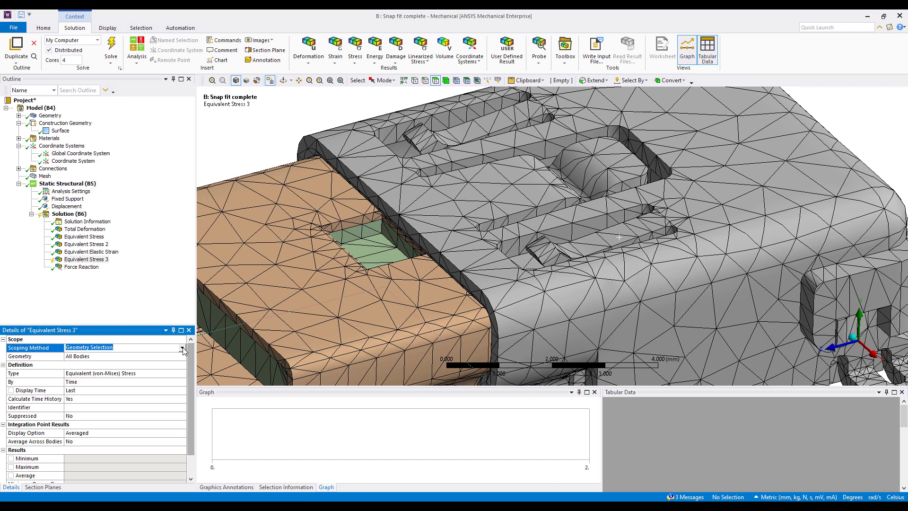
Scope the new Equivalent Stress 3 result to the construction surface and evaluate it.
click(183, 348)
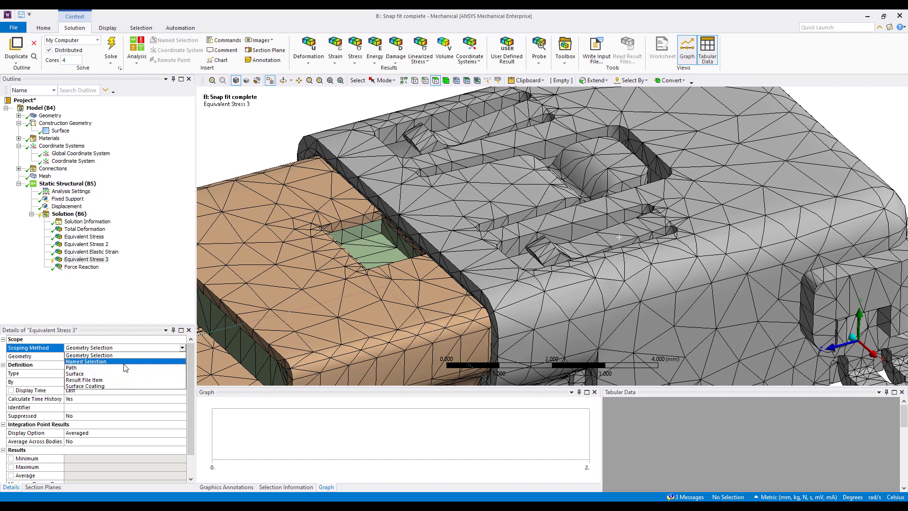
click(120, 373)
click(181, 356)
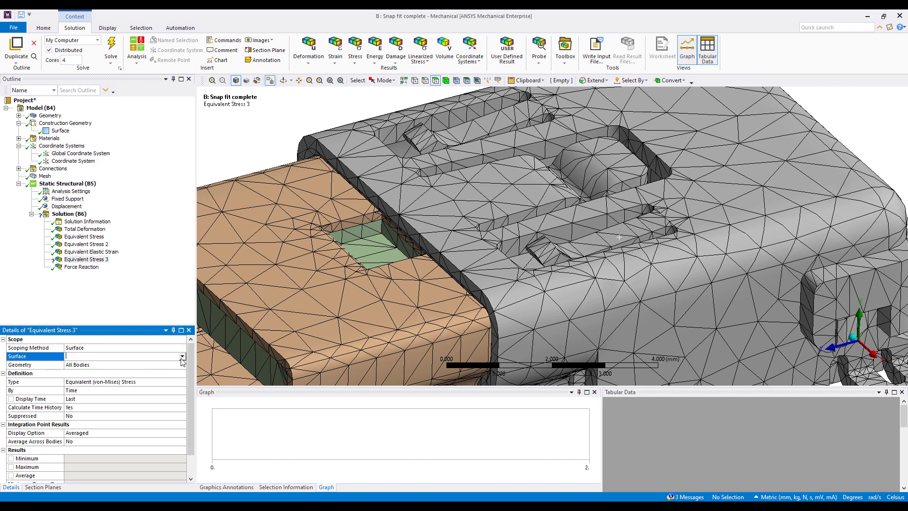
click(173, 365)
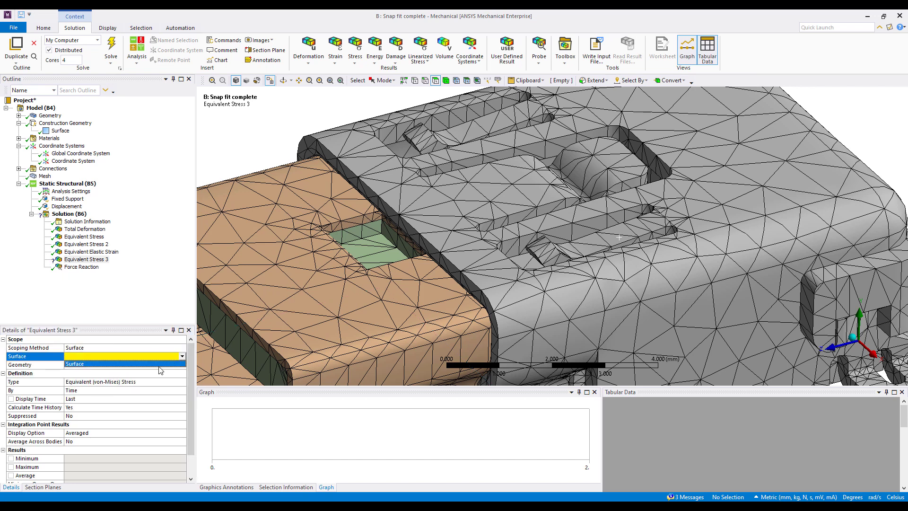
right_click(83, 261)
click(123, 275)
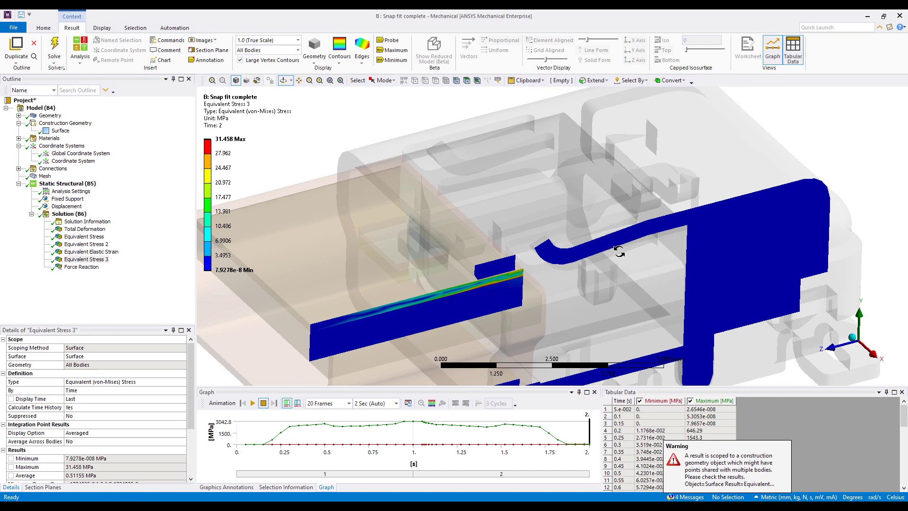
Animate the surface-scoped stress result and examine the stress through the snap arm from several angles, ending with the animation stopped.
drag(620, 252, 517, 336)
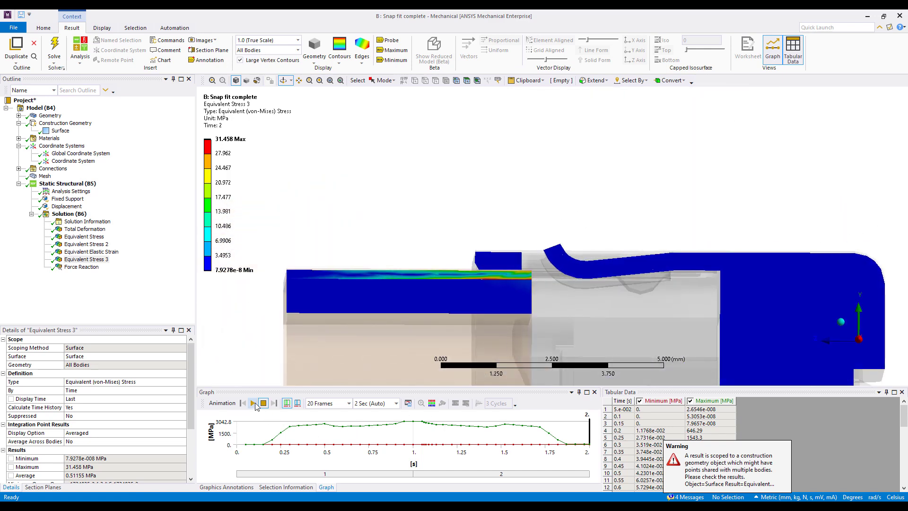
click(253, 403)
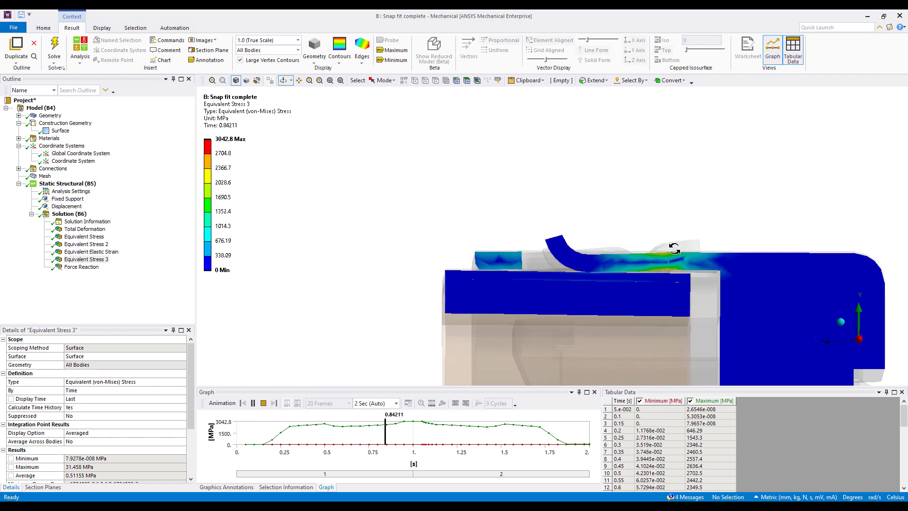
drag(673, 247, 684, 274)
shift+middle_drag(685, 274, 631, 141)
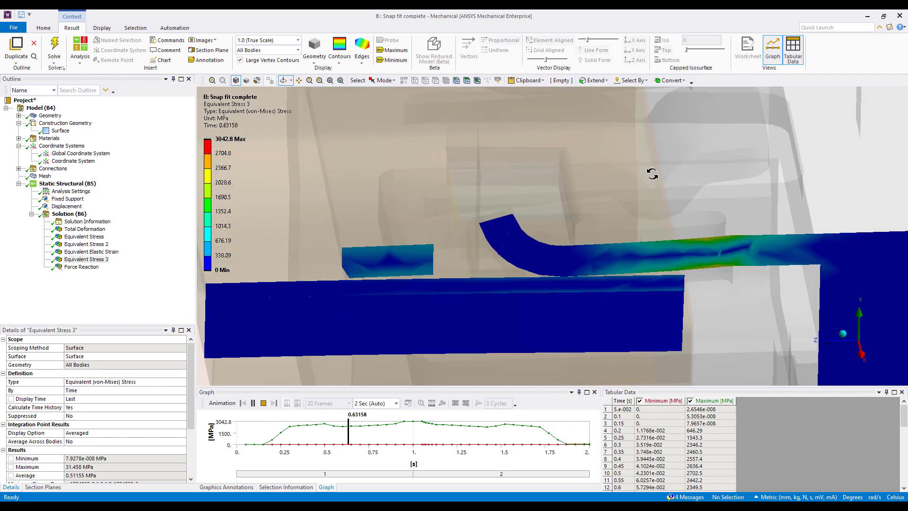
click(710, 222)
drag(707, 221, 361, 317)
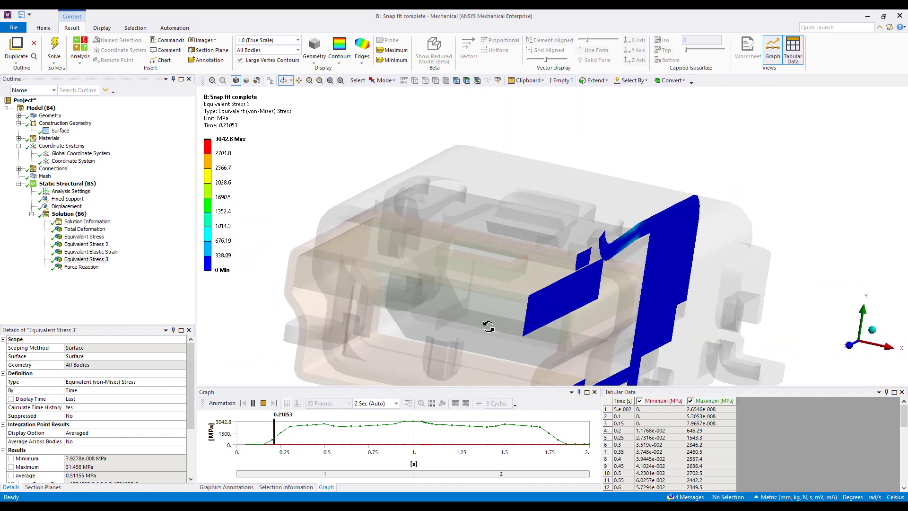
click(264, 403)
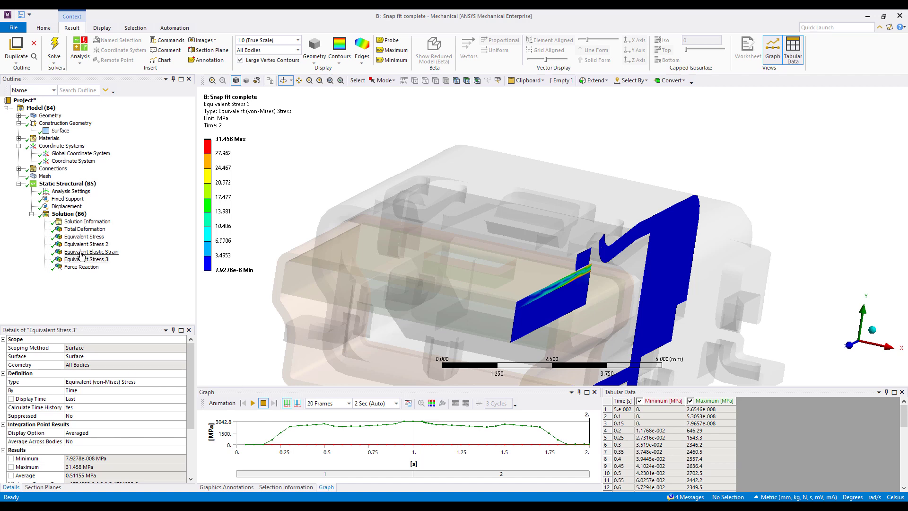
Activate Section Plane2 and display the first Equivalent Stress result on the cut connector.
click(48, 487)
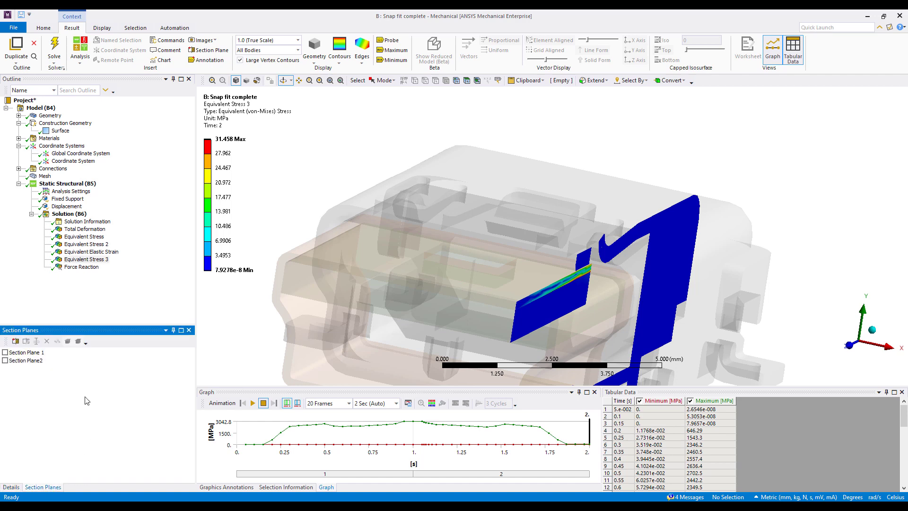
click(6, 361)
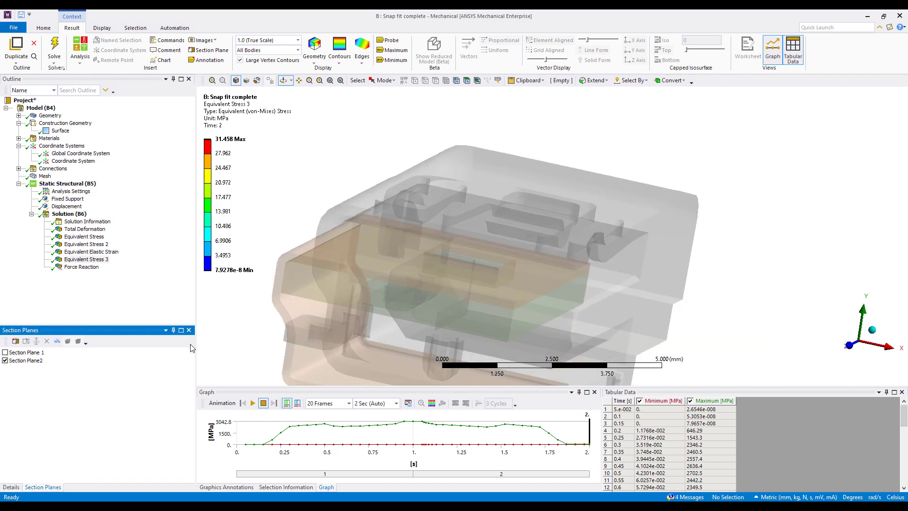
click(79, 231)
click(80, 238)
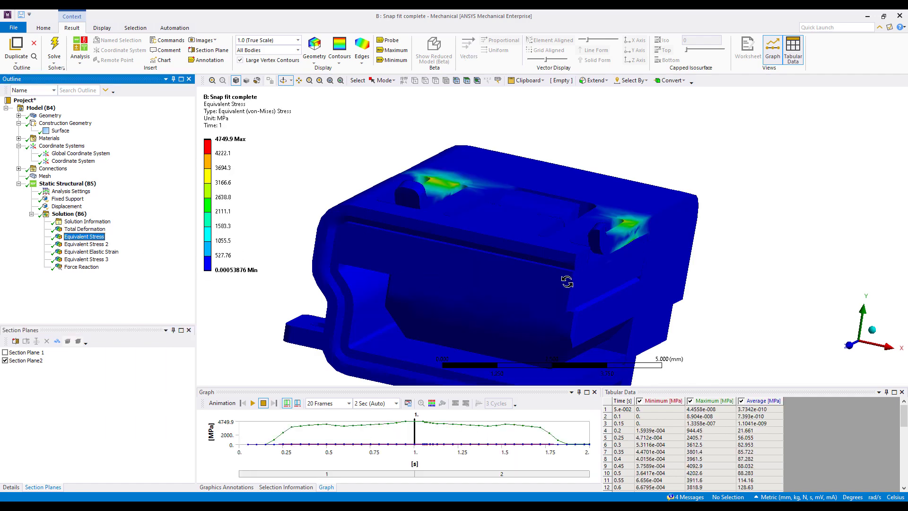
drag(567, 282, 349, 261)
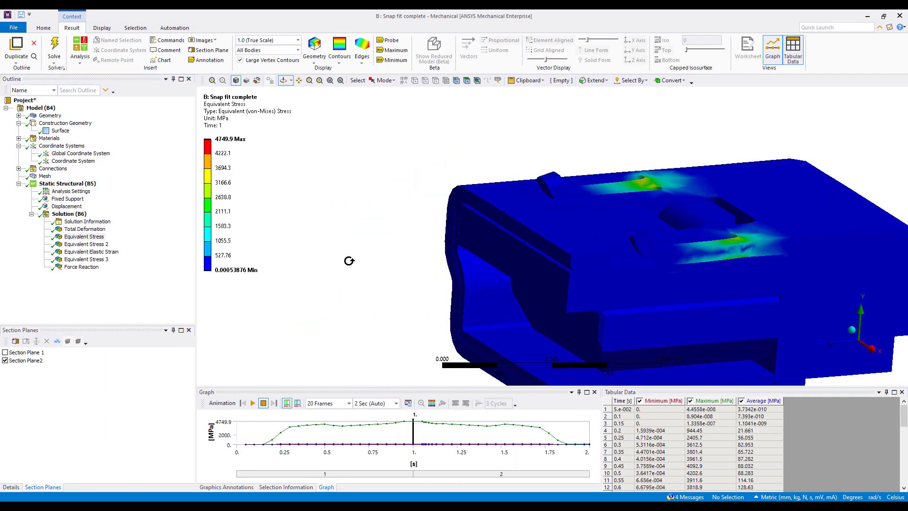
Show the element edges on the stress plot and examine the mesh on the sectioned face at the snap arm's root.
click(362, 61)
click(376, 103)
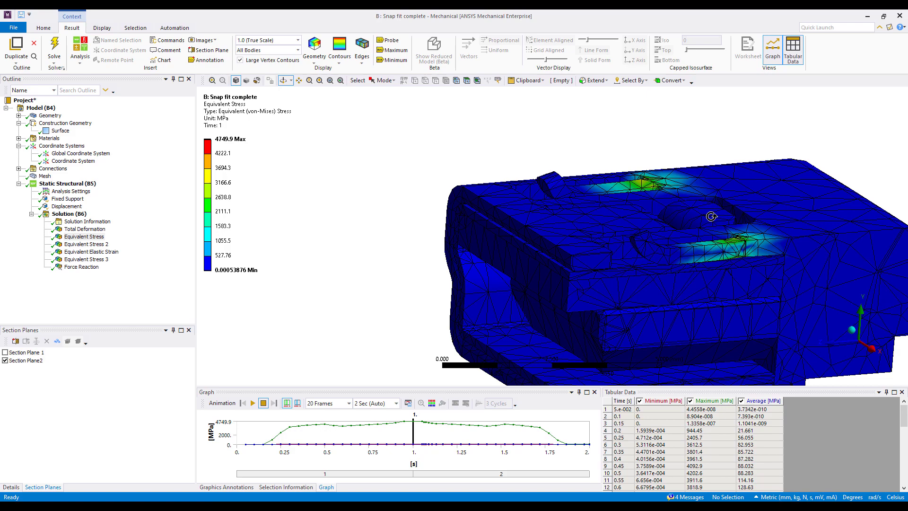
right_drag(702, 216, 793, 270)
middle_drag(572, 295, 535, 300)
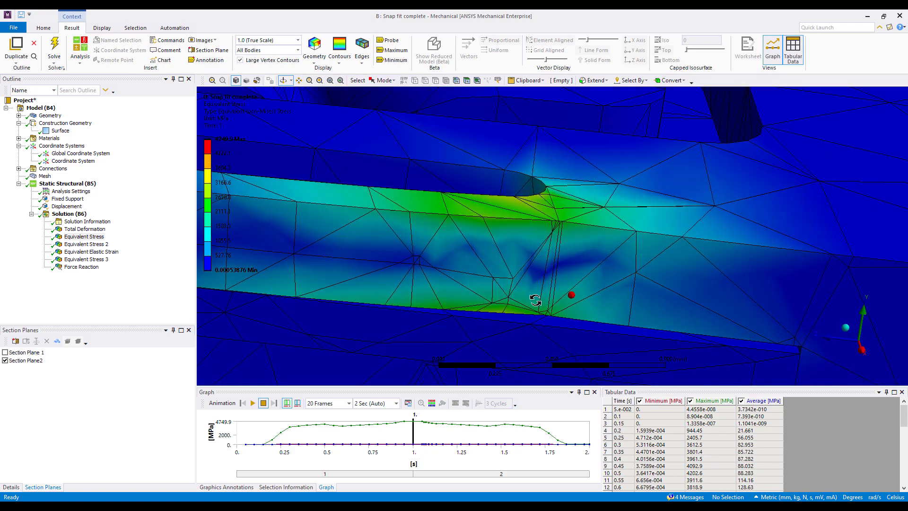
drag(535, 300, 569, 240)
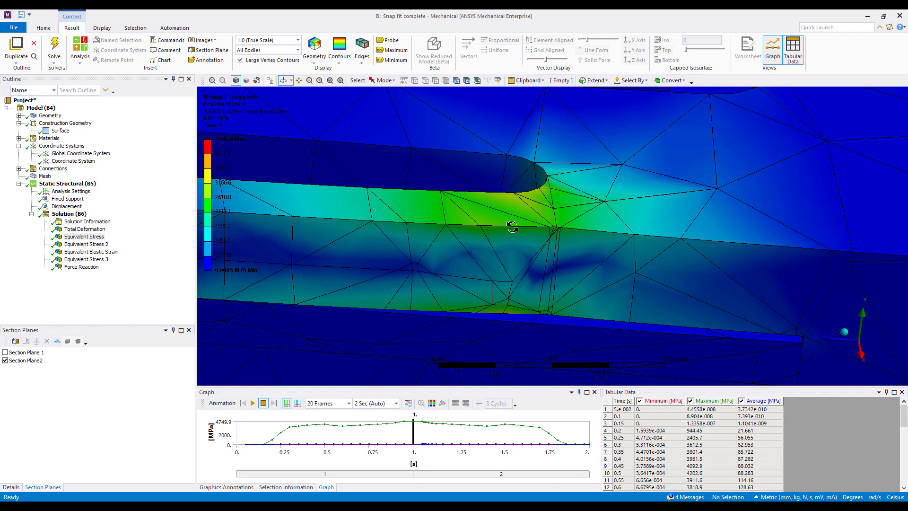
drag(467, 265, 507, 267)
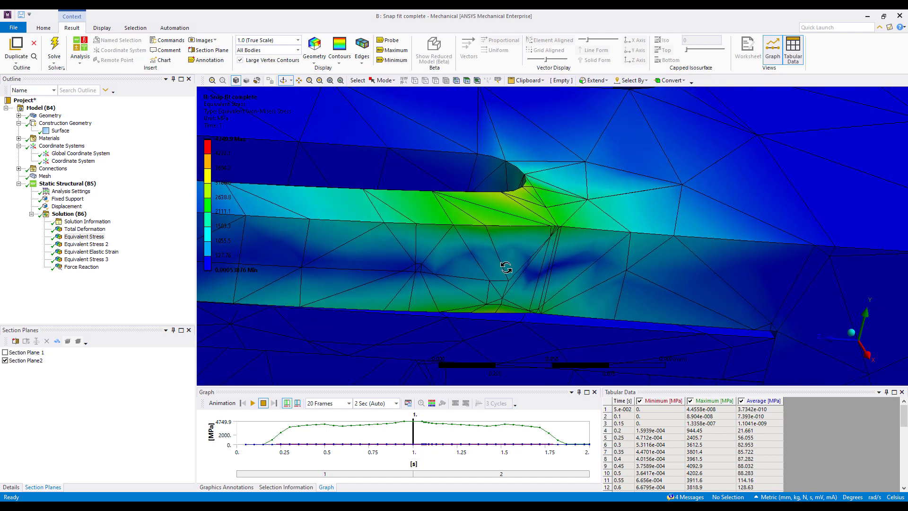
Display the partially sliced elements whole to examine them at the snap arm's root, and return to the clean section cut.
click(57, 341)
mouse_move(462, 306)
mouse_down()
mouse_move(549, 290)
mouse_move(458, 296)
mouse_move(477, 302)
mouse_up()
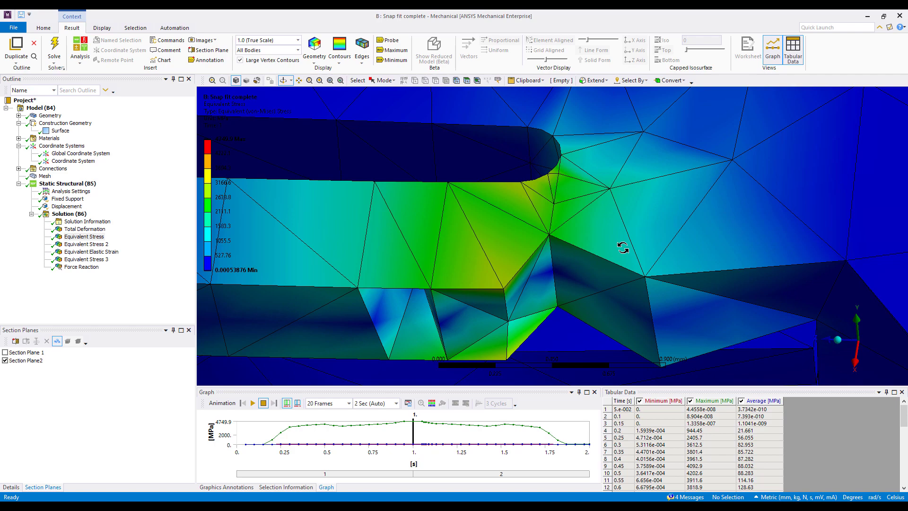
mouse_move(538, 249)
mouse_down()
mouse_move(541, 235)
mouse_move(533, 246)
mouse_up()
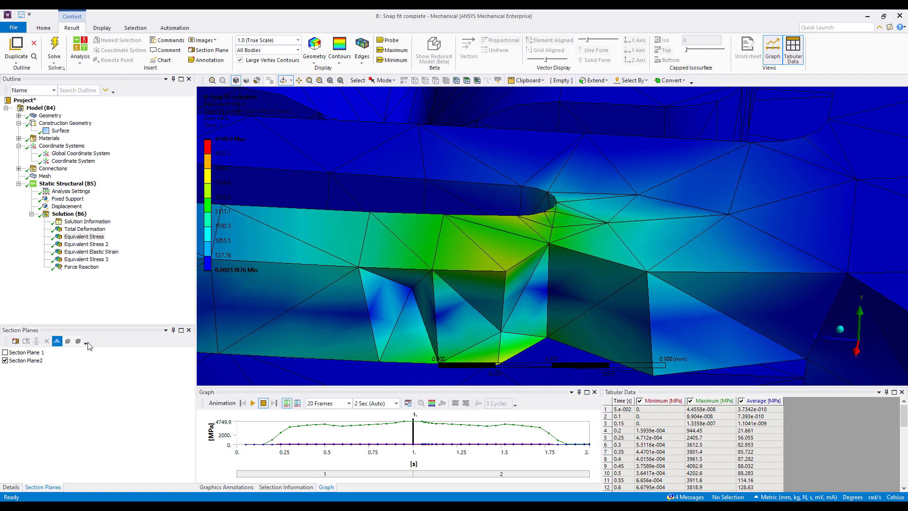
click(56, 342)
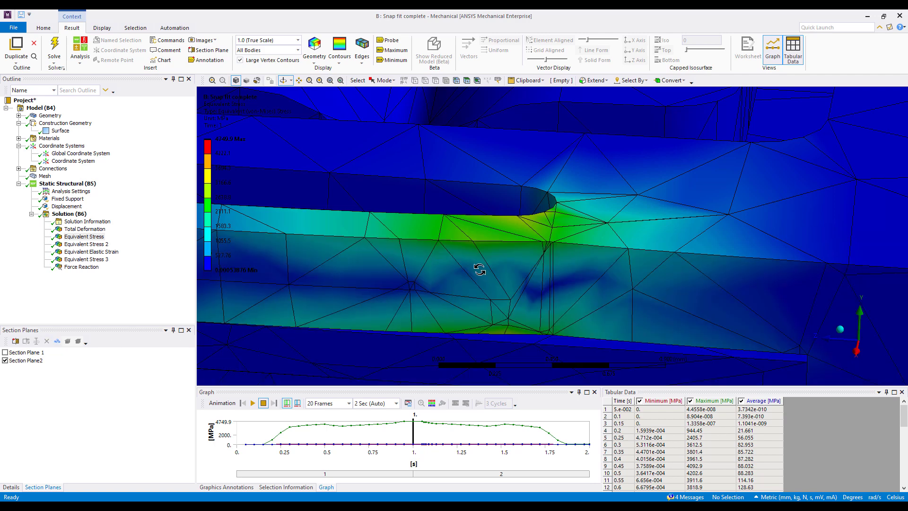
Hide the element edges on the sectioned stress plot and review the contours across both snap arms.
click(364, 64)
click(369, 71)
mouse_move(568, 285)
mouse_down()
mouse_move(567, 244)
mouse_move(598, 237)
mouse_move(604, 277)
mouse_move(578, 284)
mouse_up()
drag(399, 349, 505, 270)
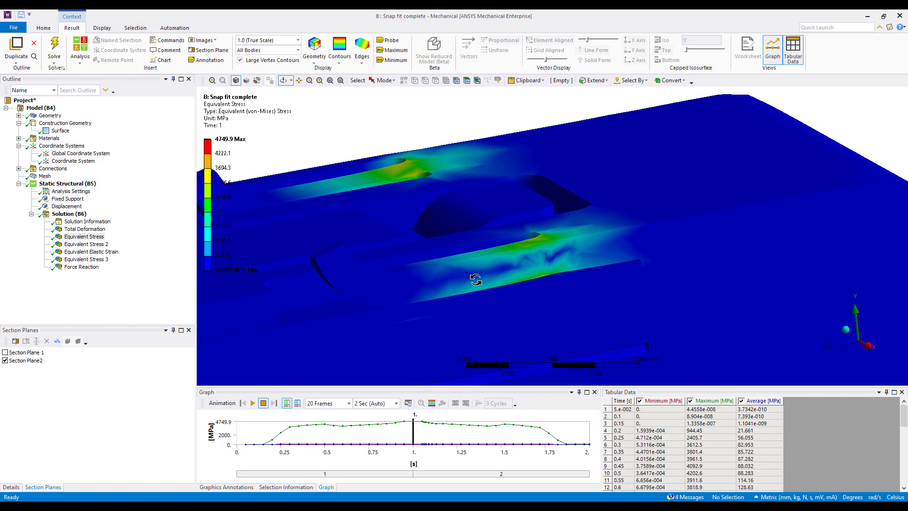